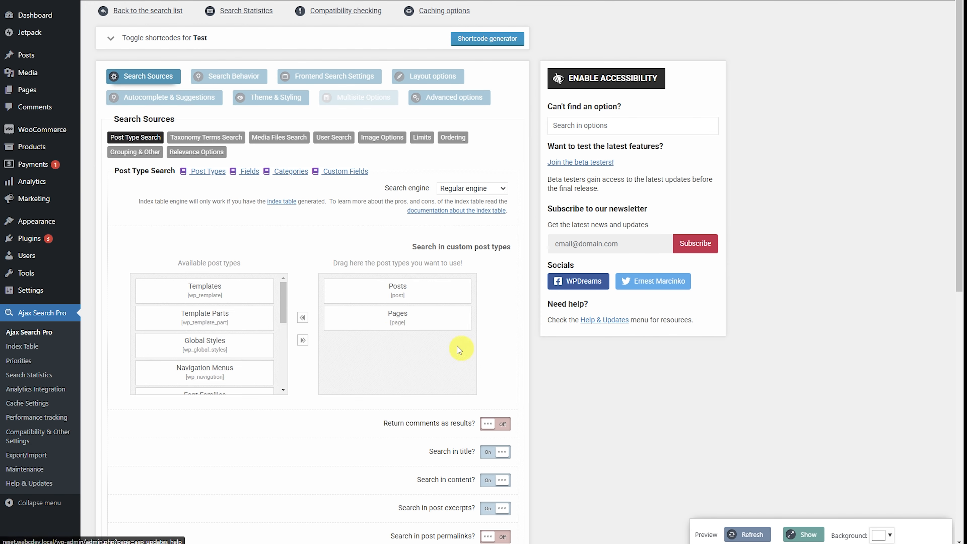
Add Products to the custom post types used for searching and remove Posts and Pages from them
{"action": "scroll", "coordinate": [243, 346], "scroll_direction": "down", "scroll_amount": 3}
{"action": "scroll", "coordinate": [244, 346], "scroll_direction": "down", "scroll_amount": 2}
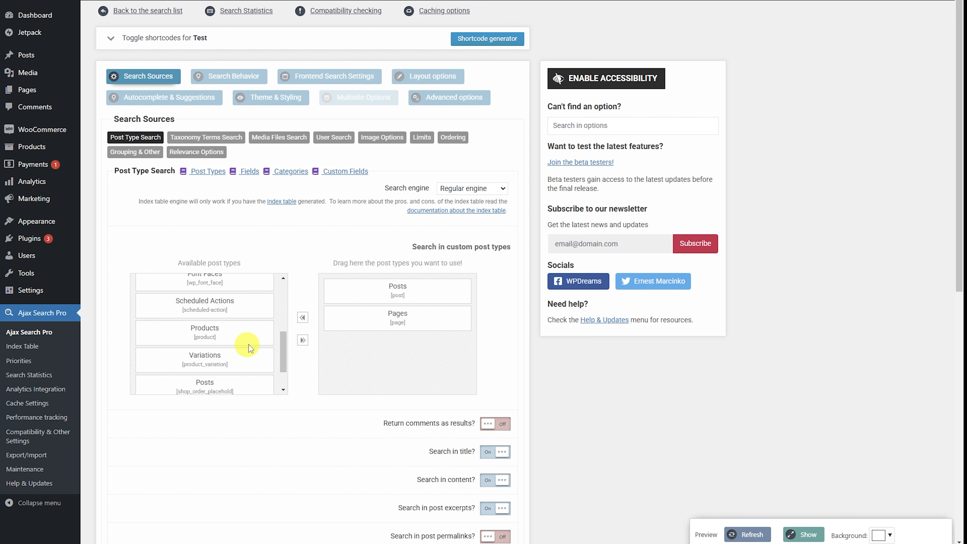
{"action": "left_click_drag", "start_coordinate": [244, 341], "coordinate": [283, 315]}
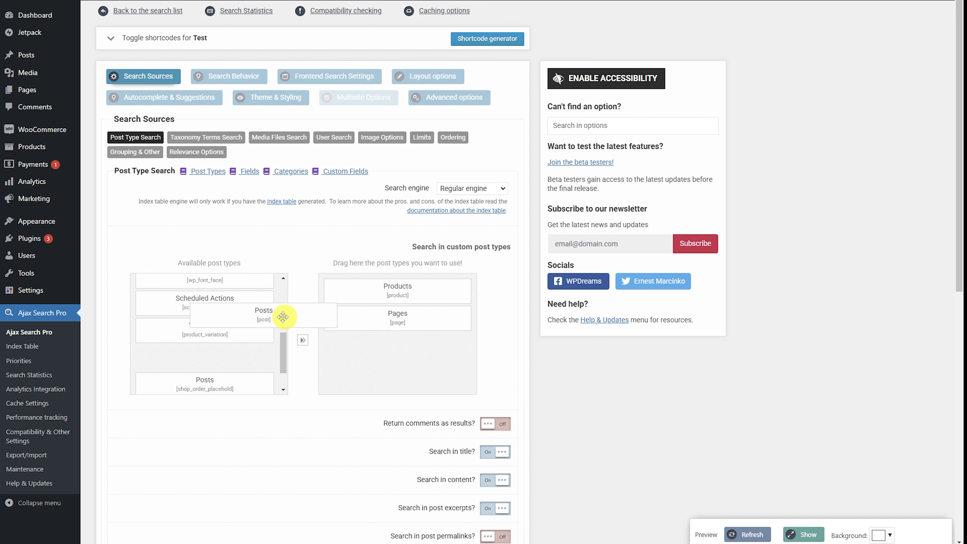
{"action": "left_click_drag", "start_coordinate": [425, 322], "coordinate": [283, 384]}
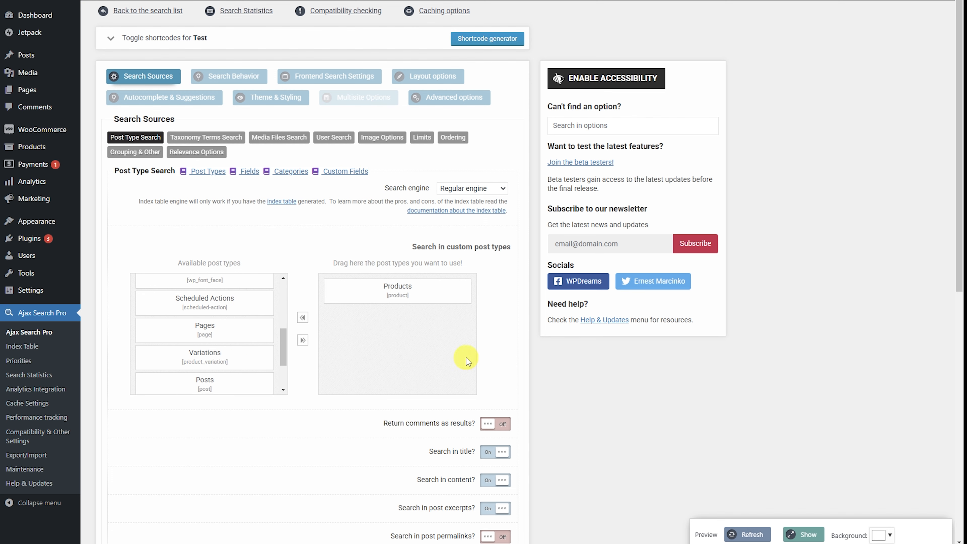
Enable searching in terms (categories, tags) for the post type search
{"action": "scroll", "coordinate": [514, 225], "scroll_direction": "down", "scroll_amount": 5}
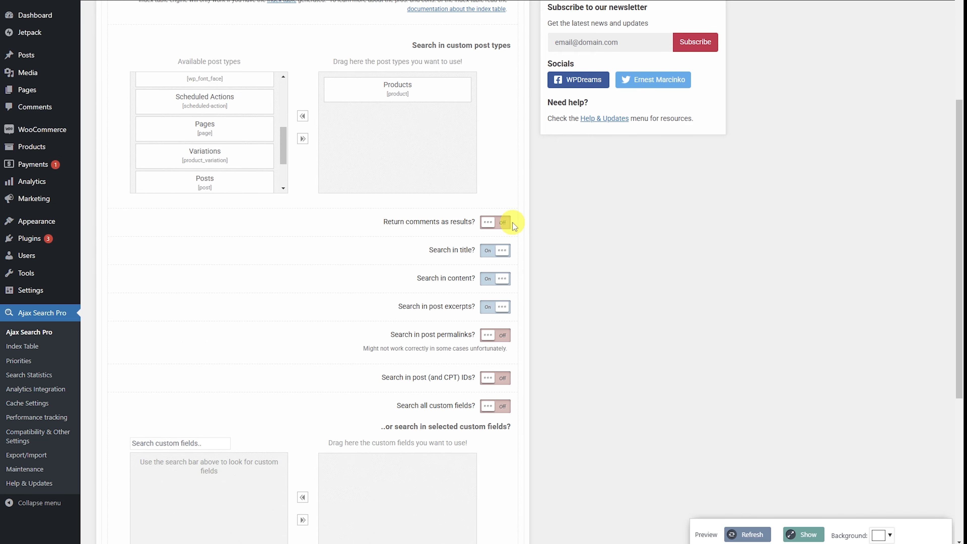
{"action": "scroll", "coordinate": [512, 222], "scroll_direction": "down", "scroll_amount": 7}
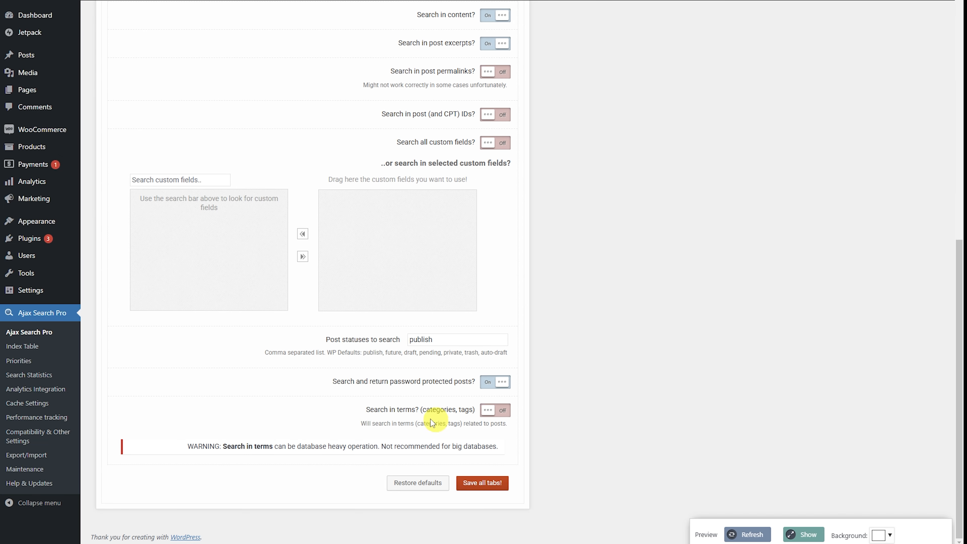
{"action": "left_click", "coordinate": [495, 411]}
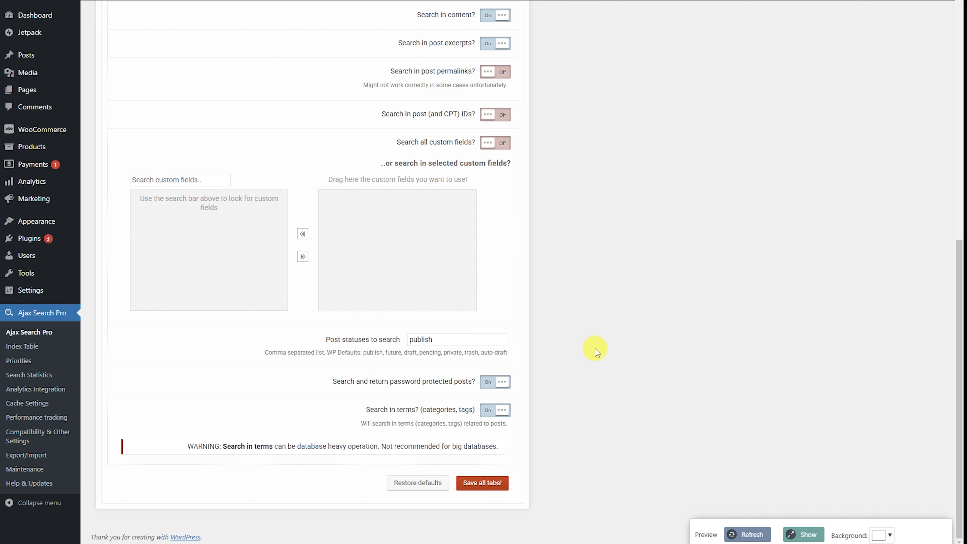
{"action": "scroll", "coordinate": [596, 348], "scroll_direction": "up", "scroll_amount": 12}
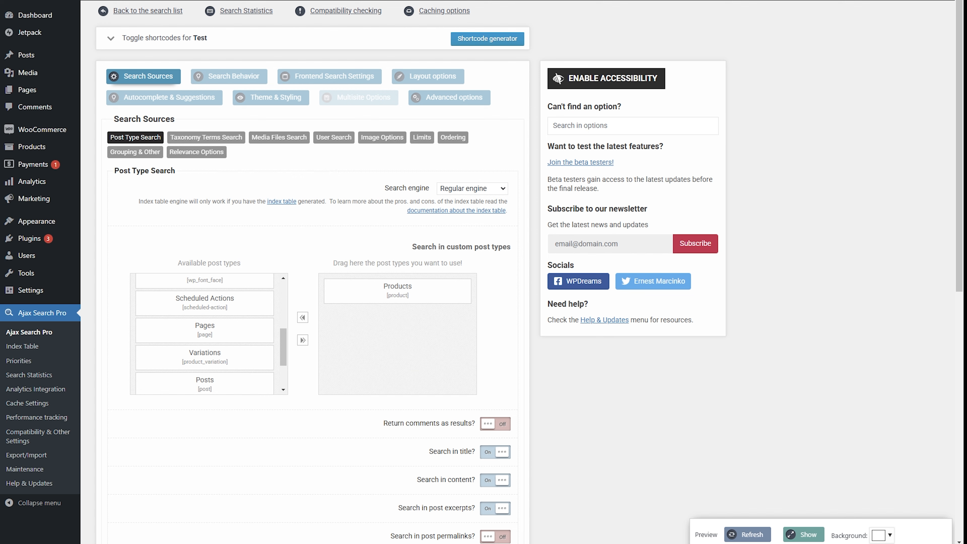
Look through the store's product list, and test the live search preview with the misspelled keyword "albun"
{"action": "left_click", "coordinate": [353, 1]}
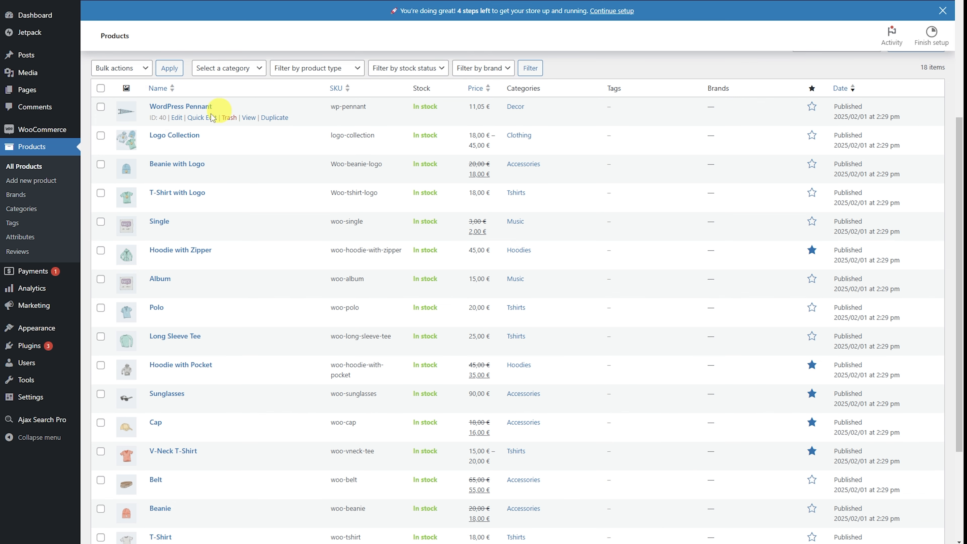
{"action": "scroll", "coordinate": [240, 142], "scroll_direction": "down", "scroll_amount": 3}
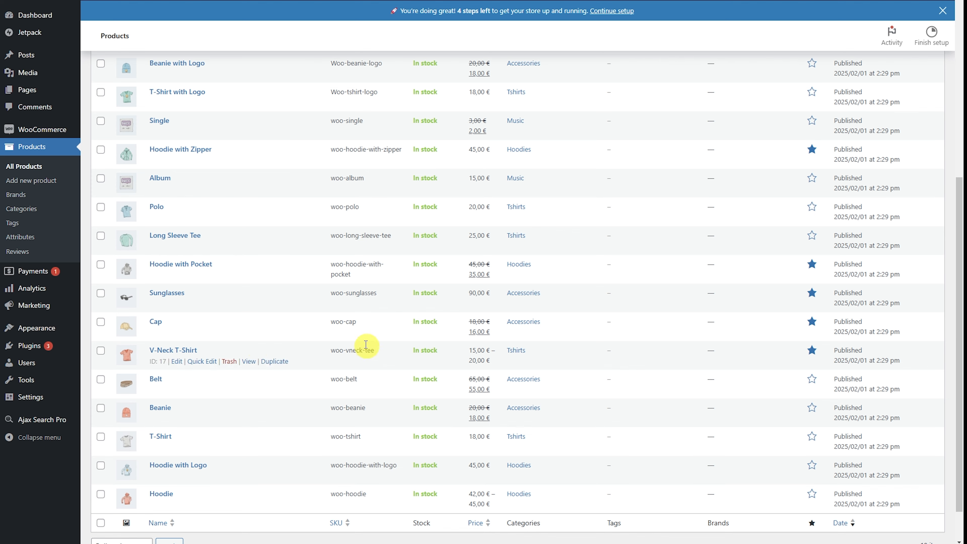
{"action": "scroll", "coordinate": [270, 305], "scroll_direction": "up", "scroll_amount": 3}
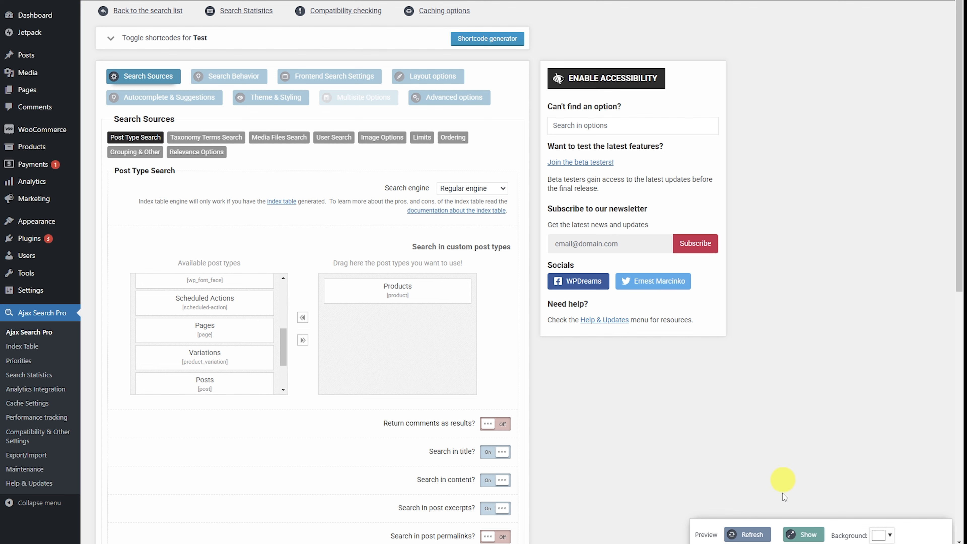
{"action": "left_click", "coordinate": [800, 534]}
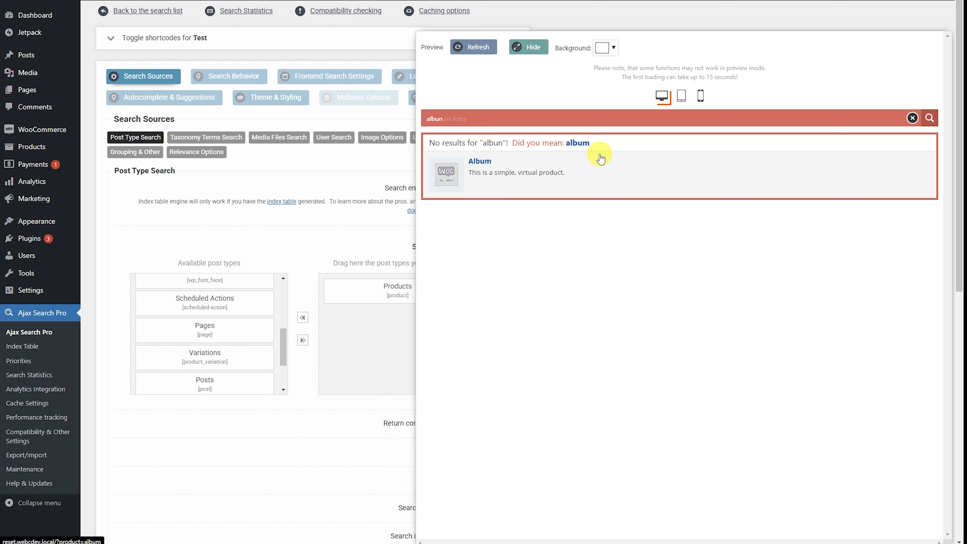
Shrink the search preview to tablet size and open the Predictive Results & Keyword suggestions settings under Autocomplete & Suggestions
{"action": "left_click", "coordinate": [178, 105]}
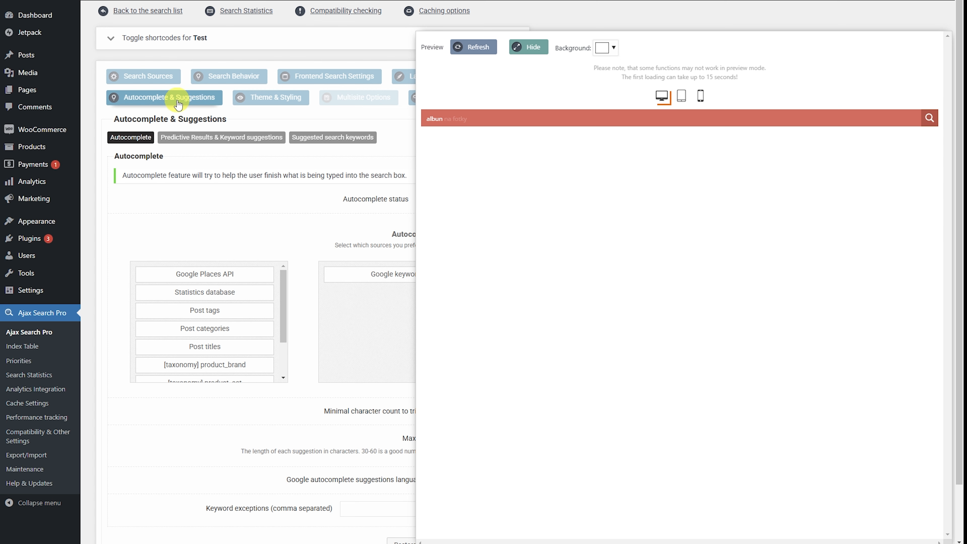
{"action": "left_click", "coordinate": [682, 96]}
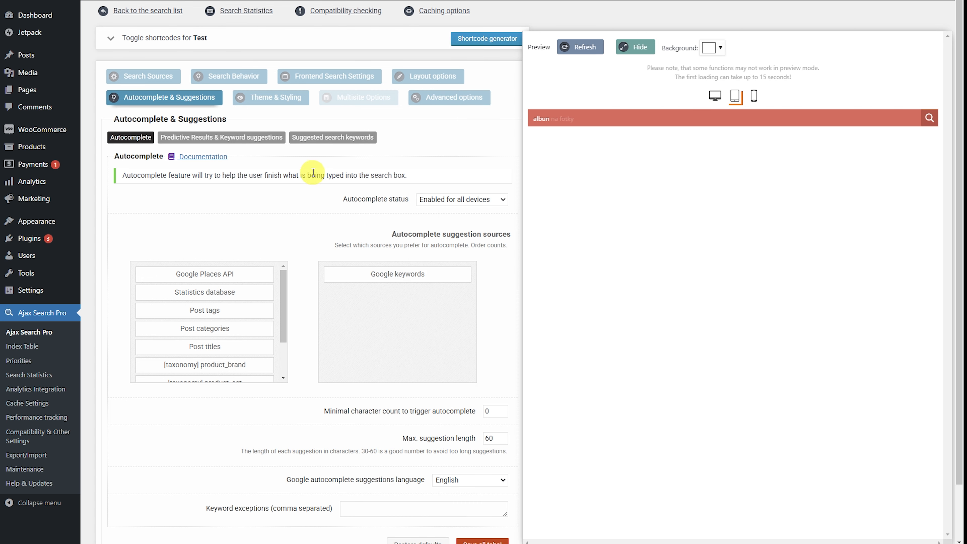
{"action": "scroll", "coordinate": [477, 202], "scroll_direction": "down", "scroll_amount": 2}
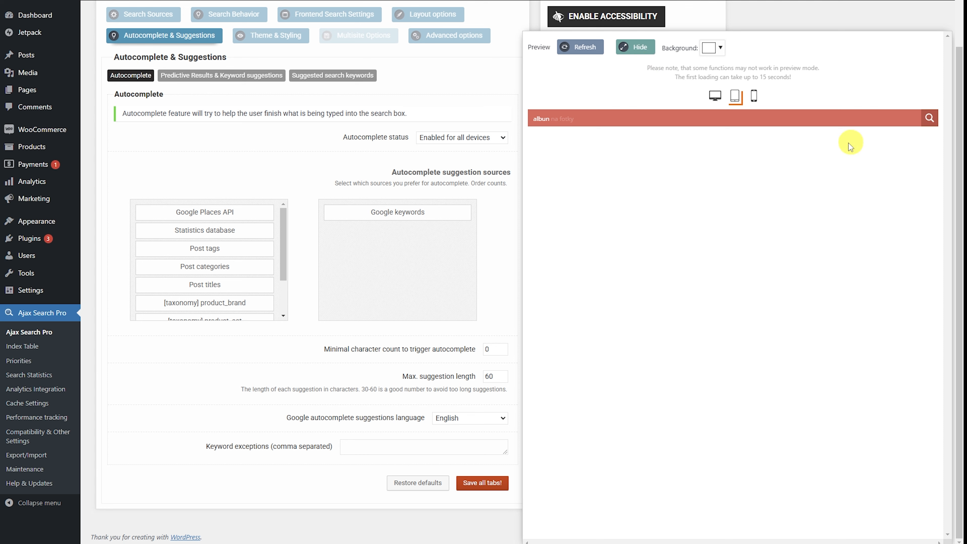
{"action": "scroll", "coordinate": [446, 256], "scroll_direction": "up", "scroll_amount": 2}
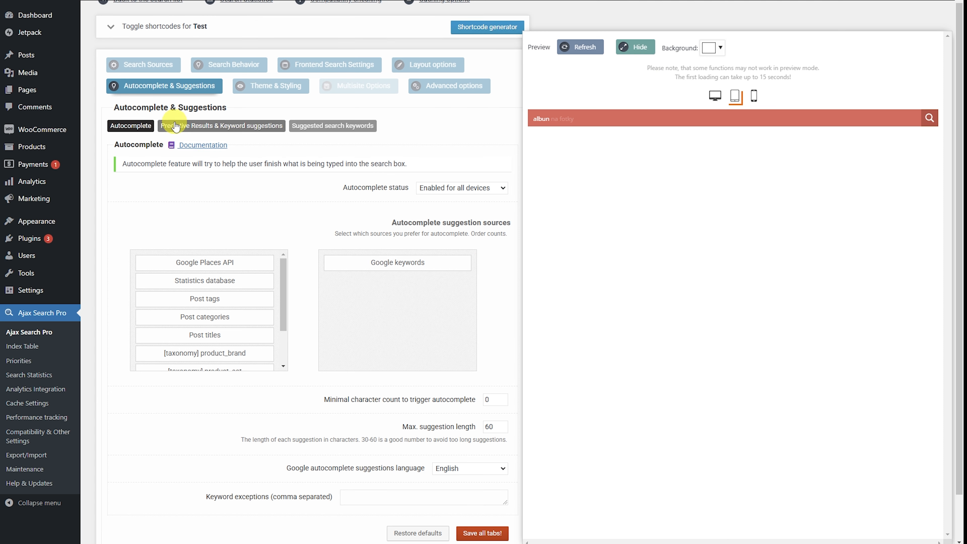
{"action": "left_click", "coordinate": [253, 126]}
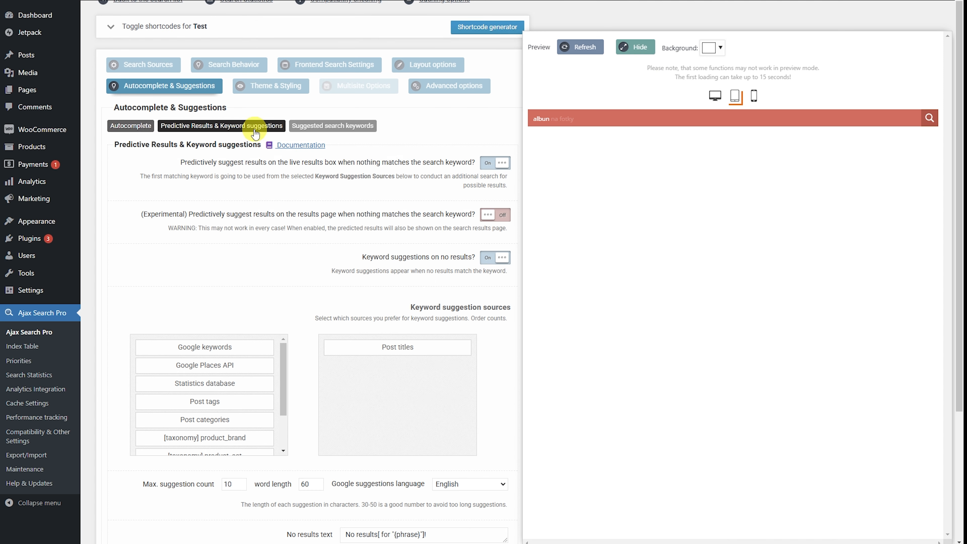
Test the live search preview with the misspelled keyword "musc"
{"action": "scroll", "coordinate": [270, 259], "scroll_direction": "up", "scroll_amount": 1}
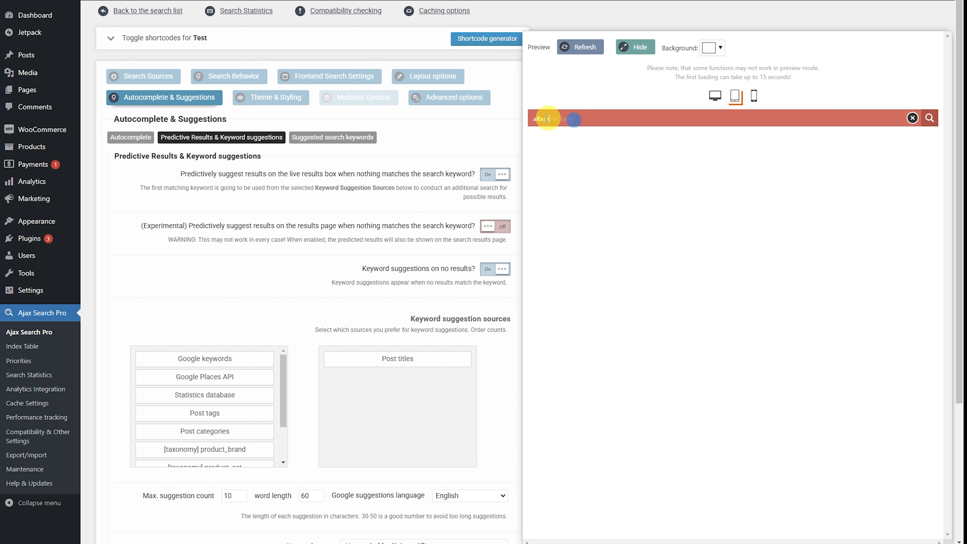
{"action": "type", "text": "music"}
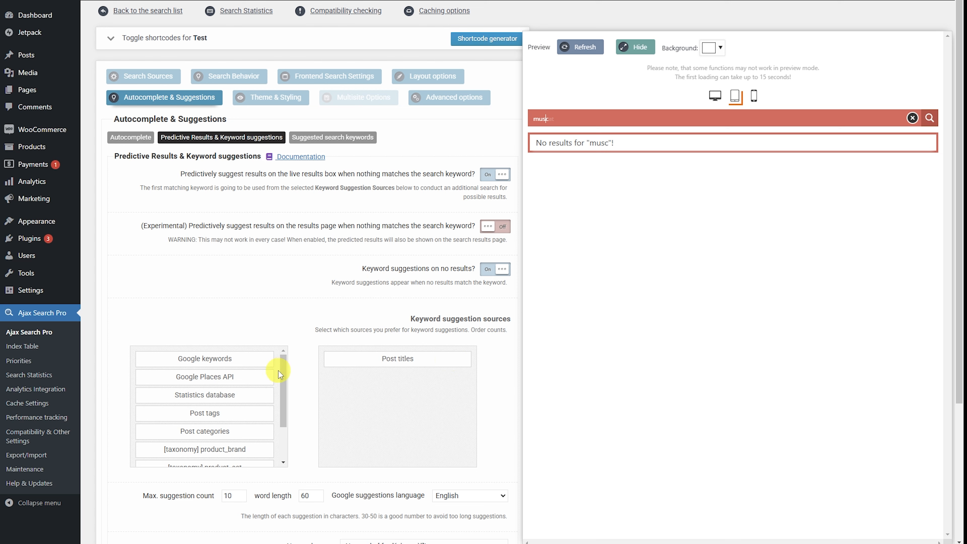
Add the product_cat taxonomy to the keyword suggestion sources, then refresh the preview and search for "musc" again
{"action": "scroll", "coordinate": [280, 374], "scroll_direction": "down", "scroll_amount": 3}
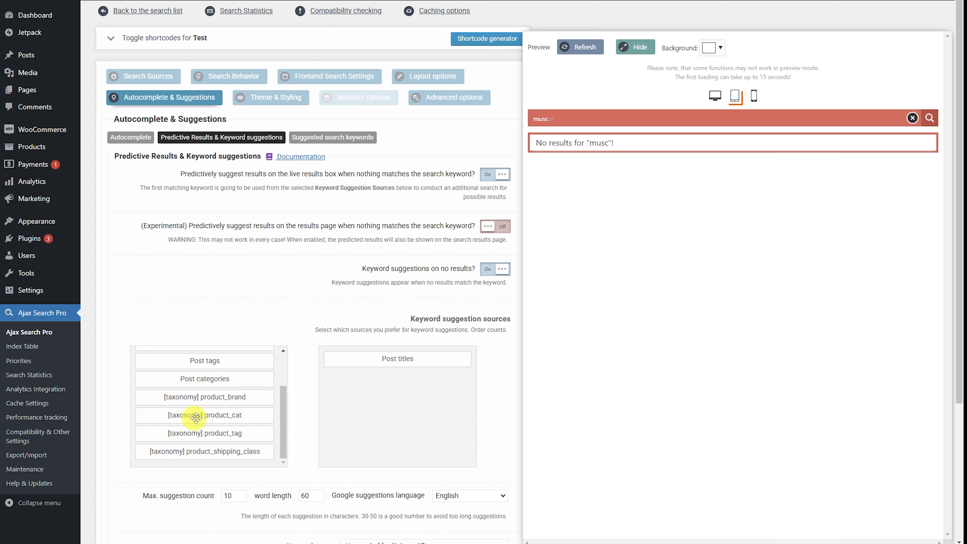
{"action": "left_click_drag", "start_coordinate": [232, 416], "coordinate": [396, 377]}
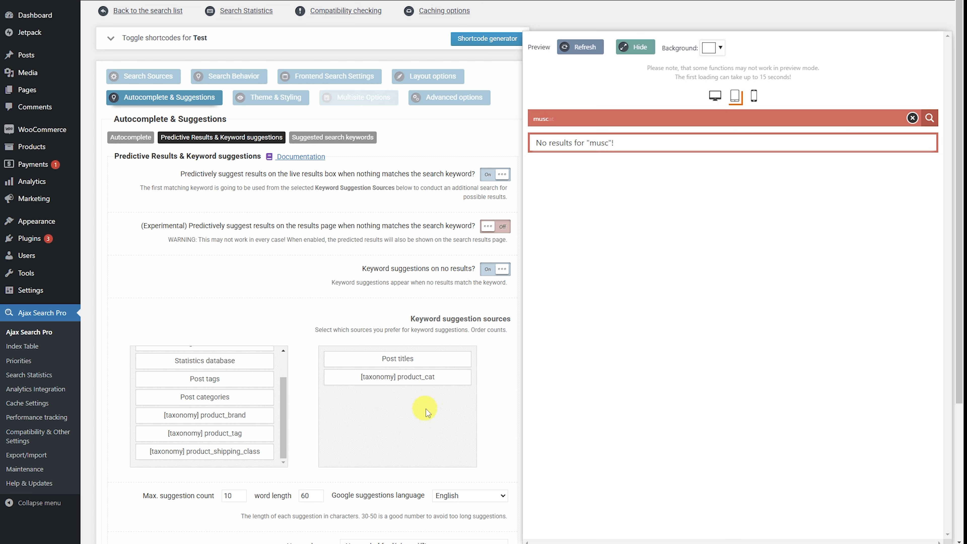
{"action": "left_click", "coordinate": [586, 50]}
{"action": "left_click", "coordinate": [574, 119]}
{"action": "type", "text": "m"}
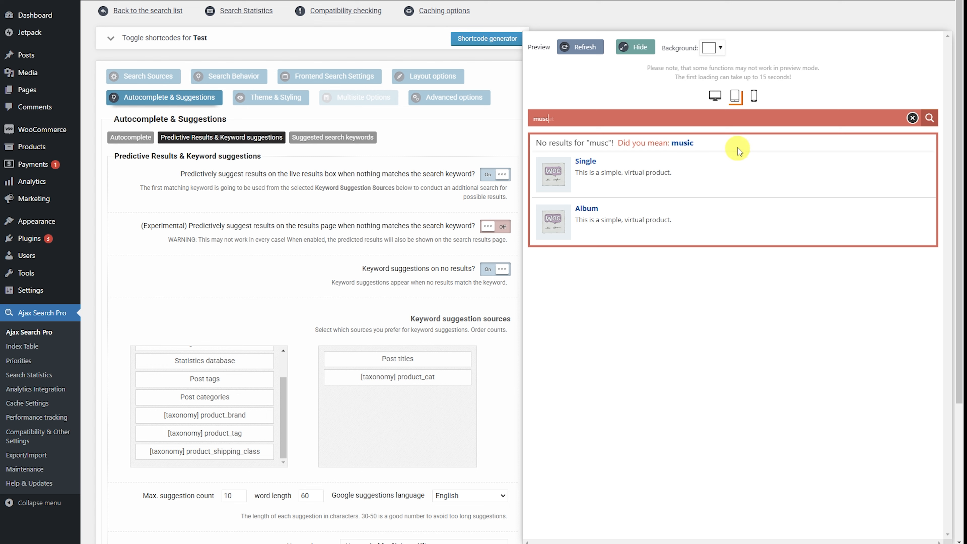
{"action": "scroll", "coordinate": [275, 411], "scroll_direction": "up", "scroll_amount": 2}
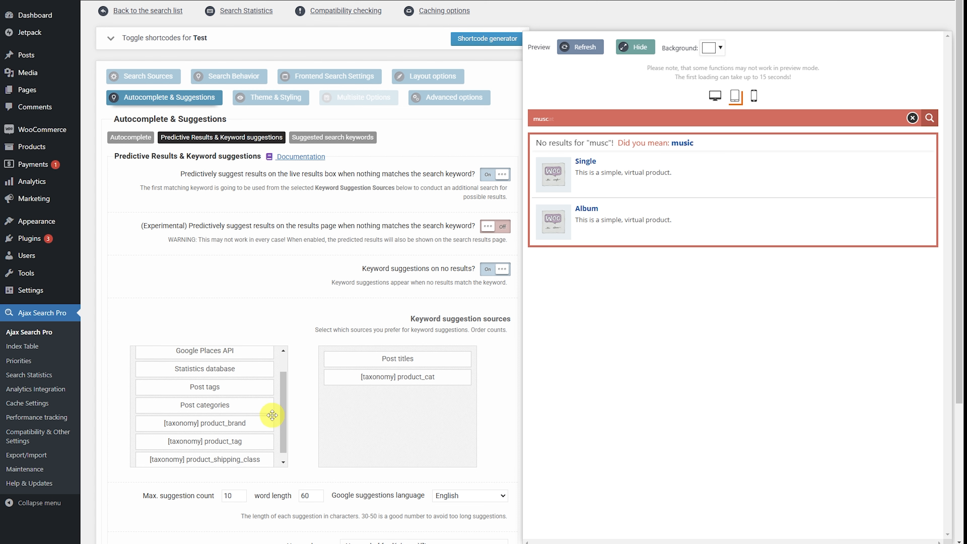
{"action": "scroll", "coordinate": [279, 412], "scroll_direction": "down", "scroll_amount": 2}
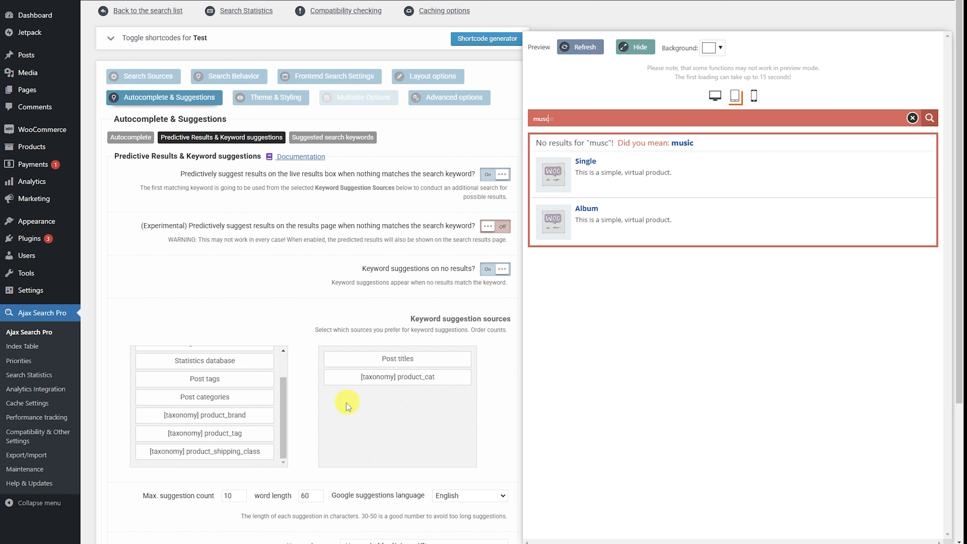
{"action": "left_click", "coordinate": [364, 405]}
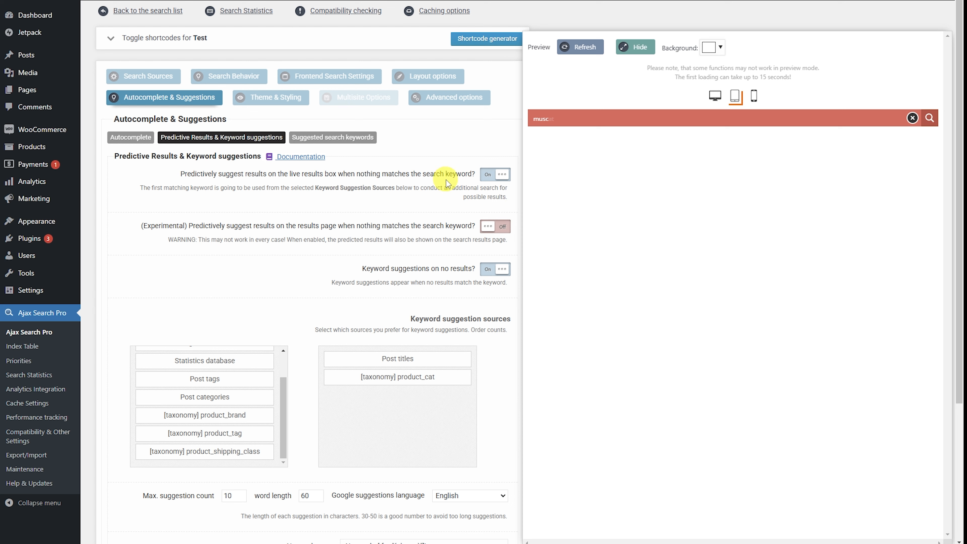
Enable the experimental option to predictively suggest results on the results page when nothing matches the keyword
{"action": "left_click", "coordinate": [496, 234]}
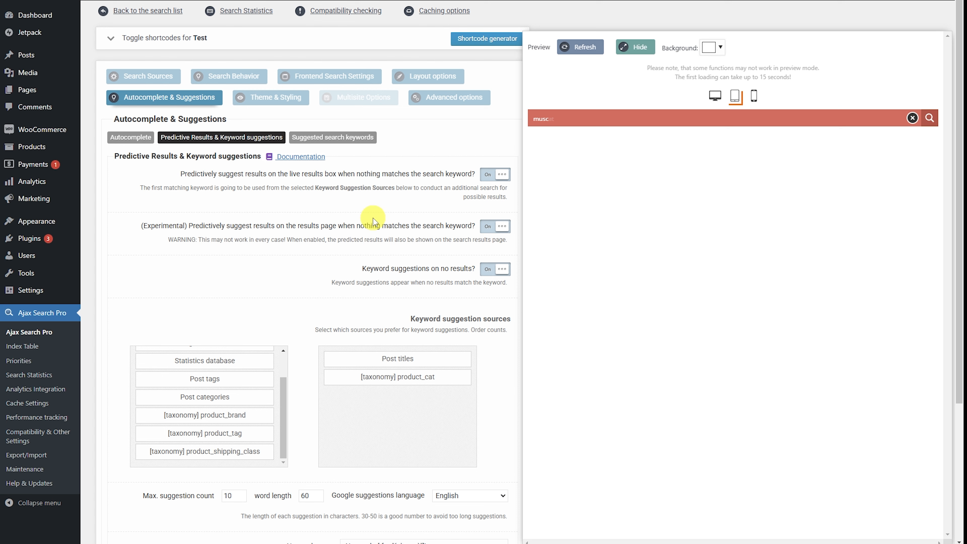
In the search behavior options, set both the magnifier and return button actions to redirect to the Woocommerce results page
{"action": "left_click", "coordinate": [229, 76]}
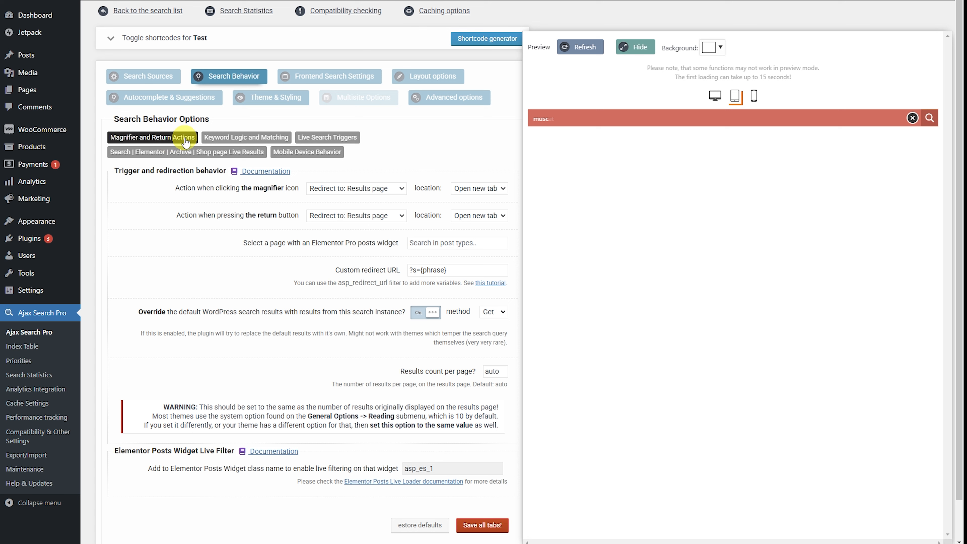
{"action": "left_click", "coordinate": [382, 188]}
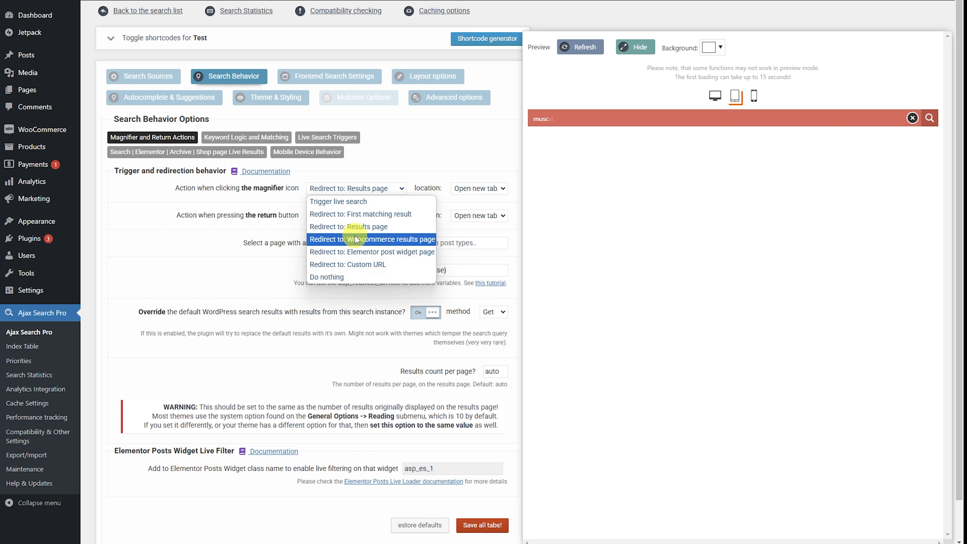
{"action": "left_click", "coordinate": [367, 239]}
{"action": "left_click", "coordinate": [367, 216]}
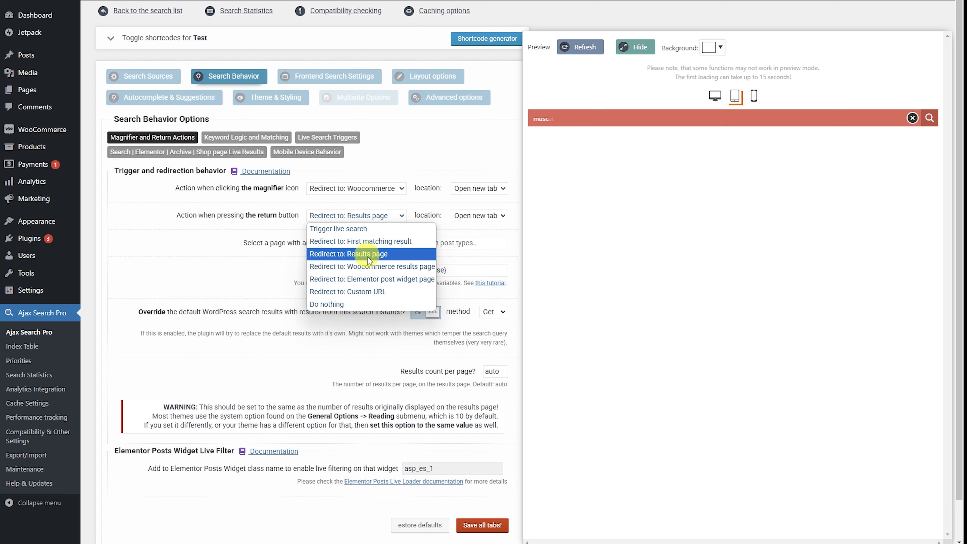
{"action": "left_click", "coordinate": [369, 268]}
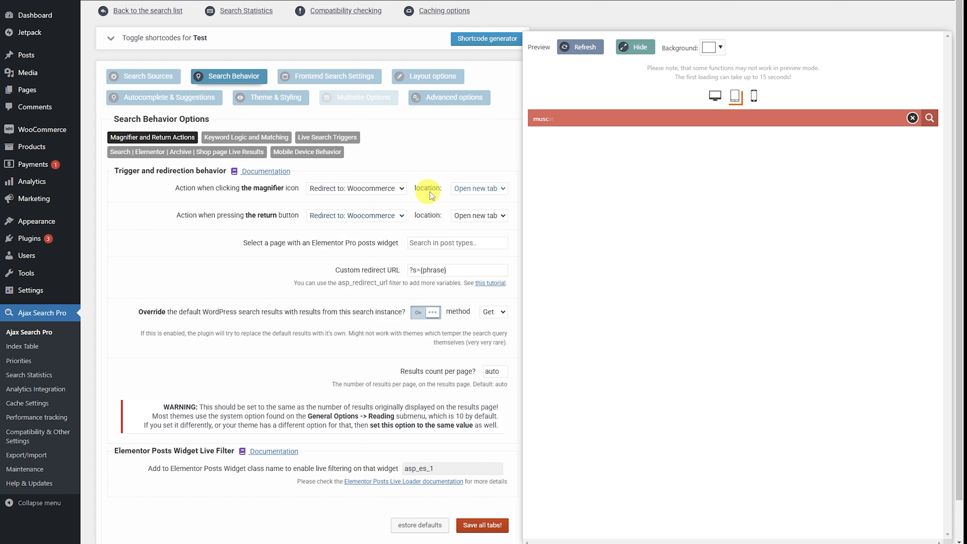
Choose Open new tab as the location for both the magnifier and return button redirects
{"action": "left_click", "coordinate": [470, 188]}
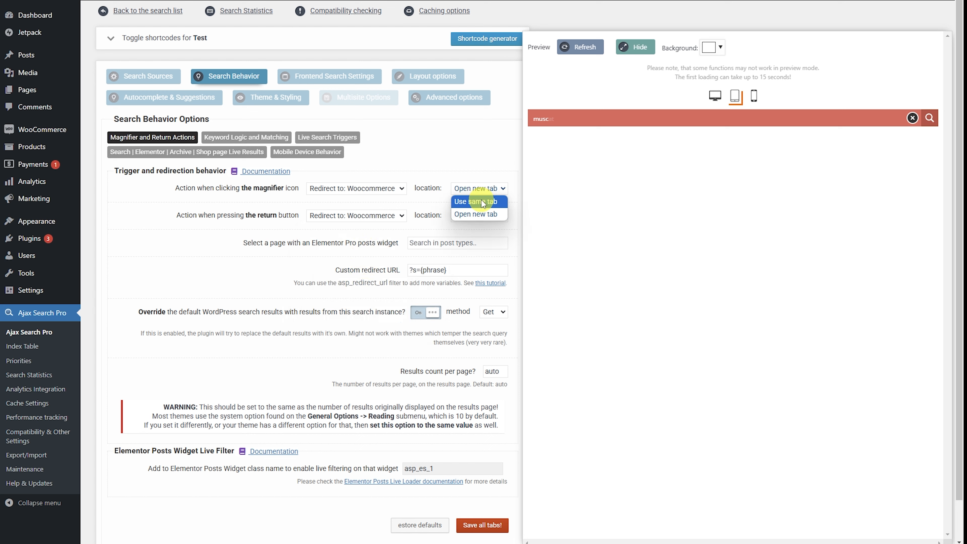
{"action": "left_click", "coordinate": [477, 214]}
{"action": "left_click", "coordinate": [478, 215]}
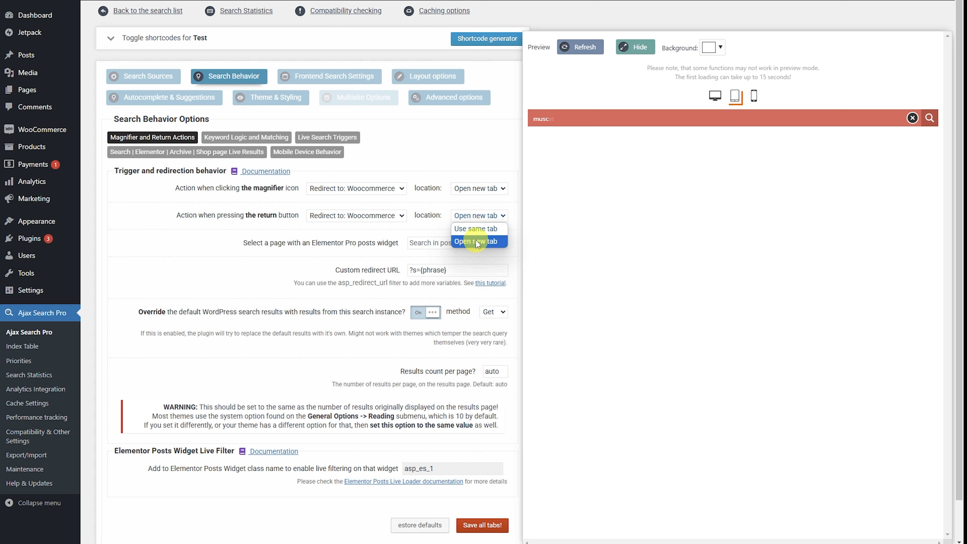
{"action": "left_click", "coordinate": [477, 241]}
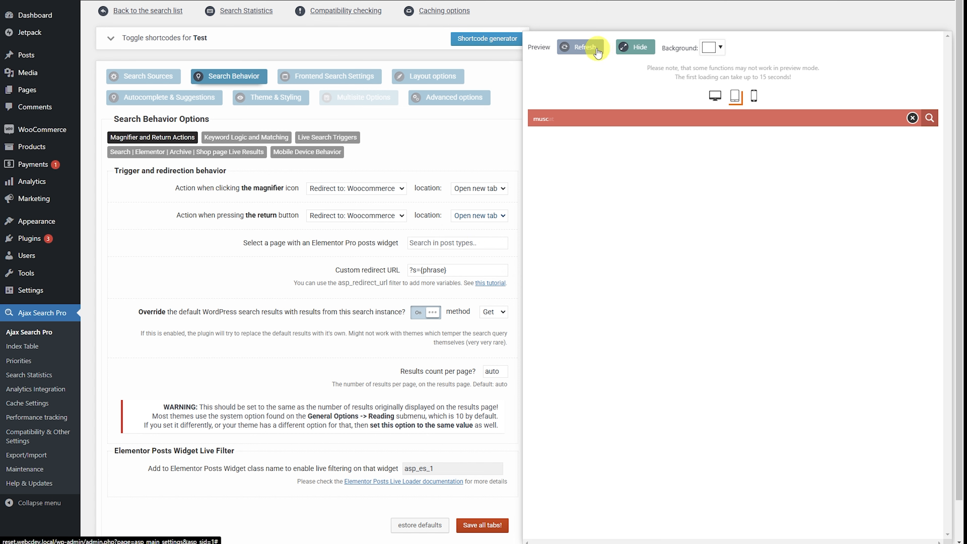
Refresh the search preview and save the settings of all tabs
{"action": "left_click", "coordinate": [589, 48]}
{"action": "scroll", "coordinate": [475, 201], "scroll_direction": "down", "scroll_amount": 1}
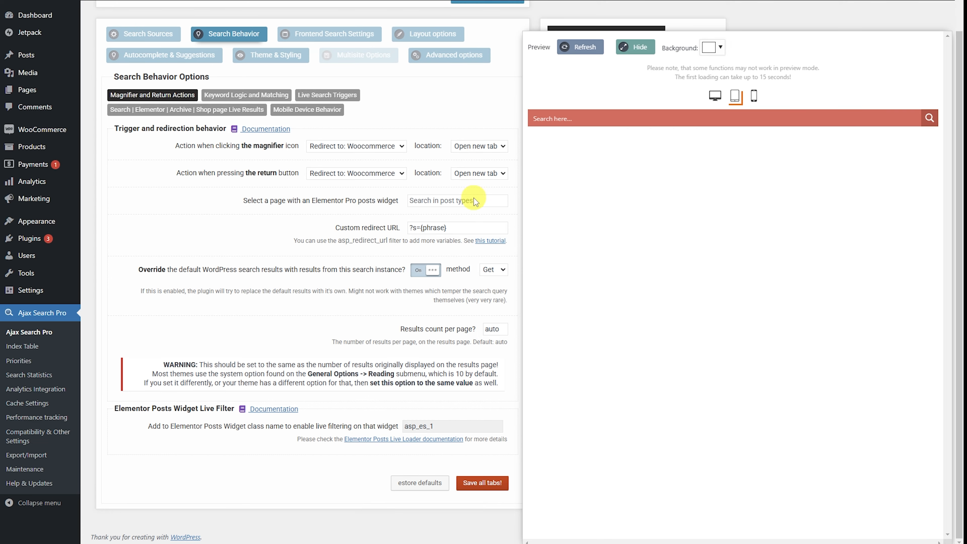
{"action": "left_click", "coordinate": [482, 487]}
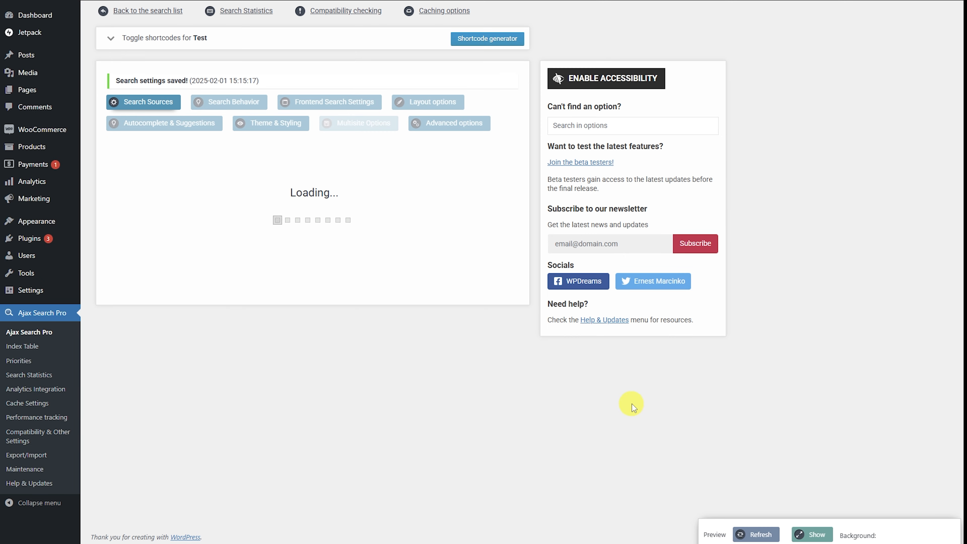
Show the search preview and search for "musc", opening its WooCommerce results page
{"action": "left_click", "coordinate": [804, 535]}
{"action": "left_click", "coordinate": [496, 118]}
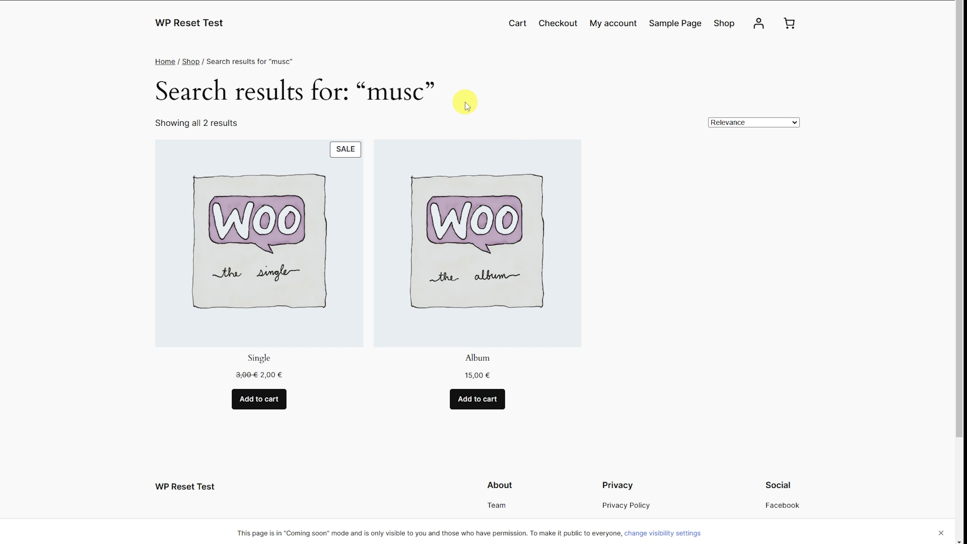
Check the searched keyword in the heading of the WooCommerce results page
{"action": "left_click_drag", "start_coordinate": [369, 91], "coordinate": [419, 92]}
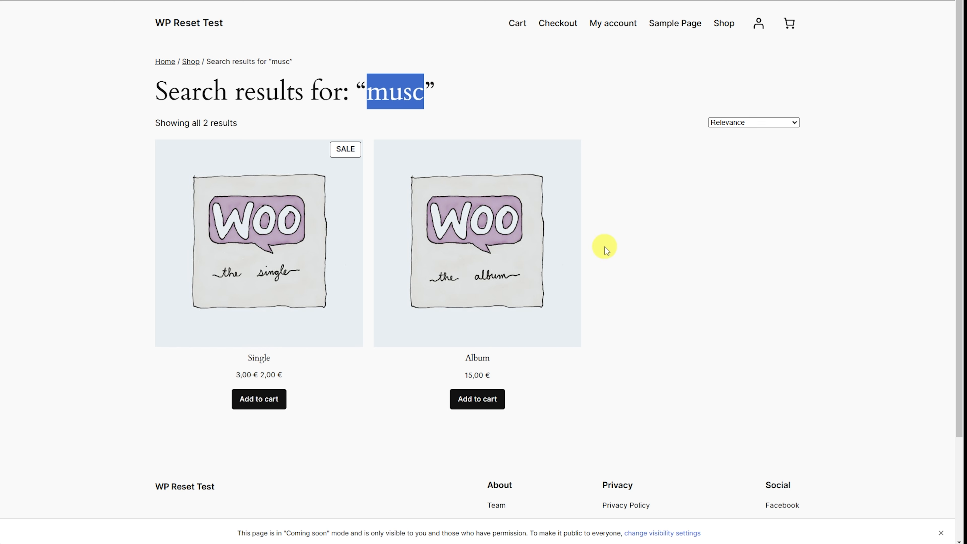
{"action": "left_click", "coordinate": [617, 228]}
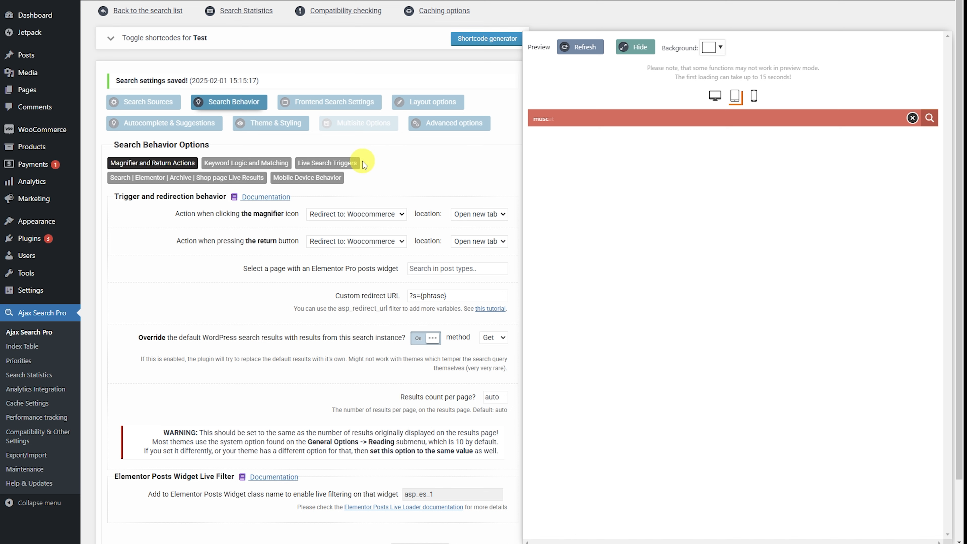
Open the Predictive Results & Keyword suggestions settings and review the no-results suggestion option and its keyword sources
{"action": "left_click", "coordinate": [169, 127]}
{"action": "left_click", "coordinate": [255, 163]}
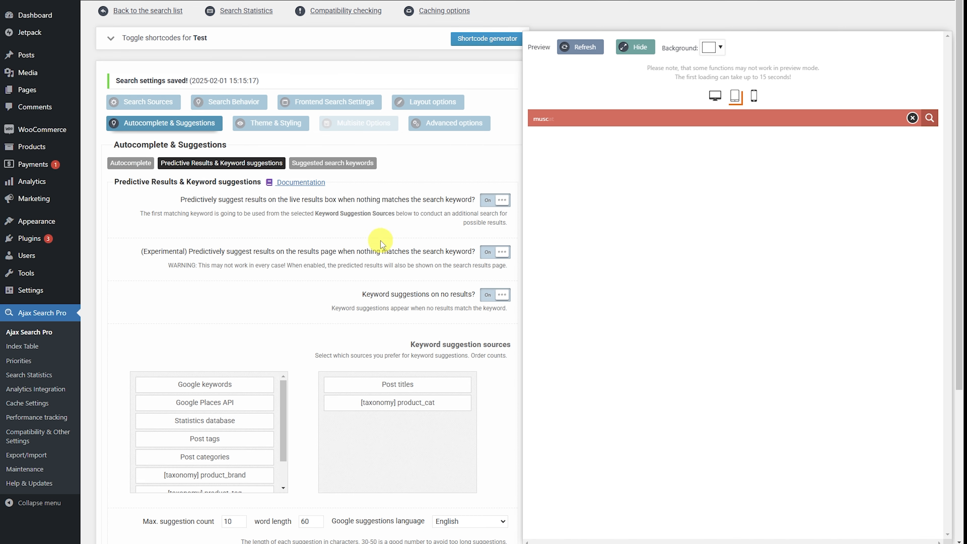
{"action": "scroll", "coordinate": [336, 207], "scroll_direction": "down", "scroll_amount": 3}
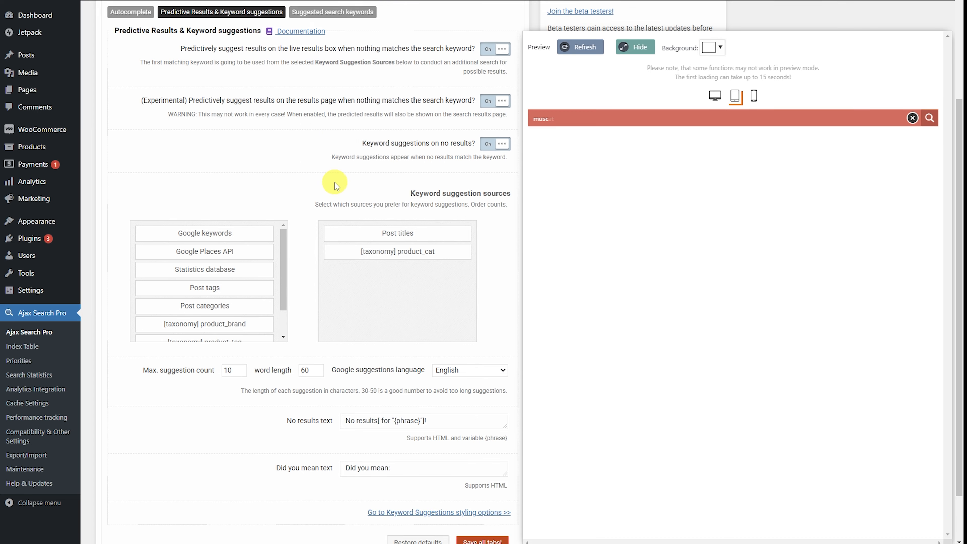
{"action": "scroll", "coordinate": [335, 183], "scroll_direction": "down", "scroll_amount": 1}
{"action": "scroll", "coordinate": [338, 178], "scroll_direction": "up", "scroll_amount": 1}
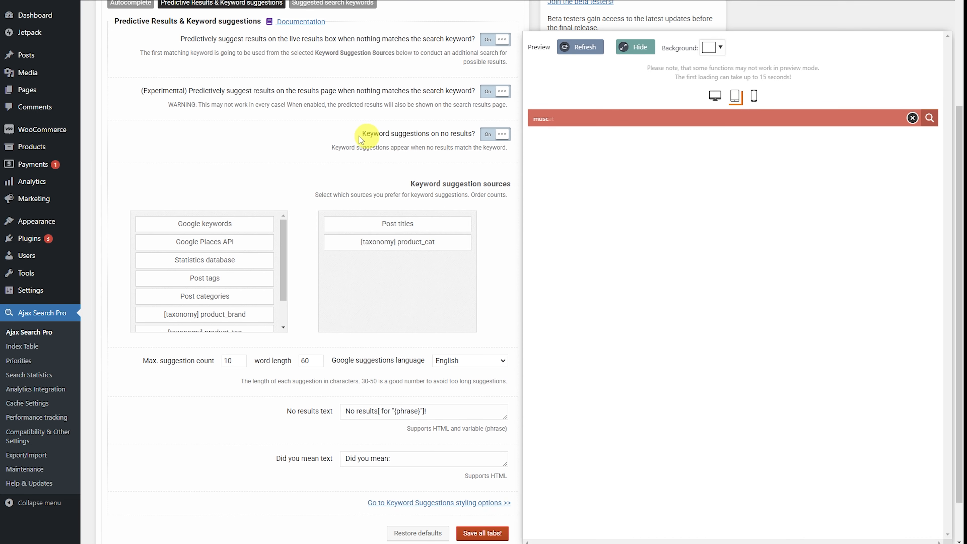
{"action": "left_click_drag", "start_coordinate": [356, 134], "coordinate": [486, 134]}
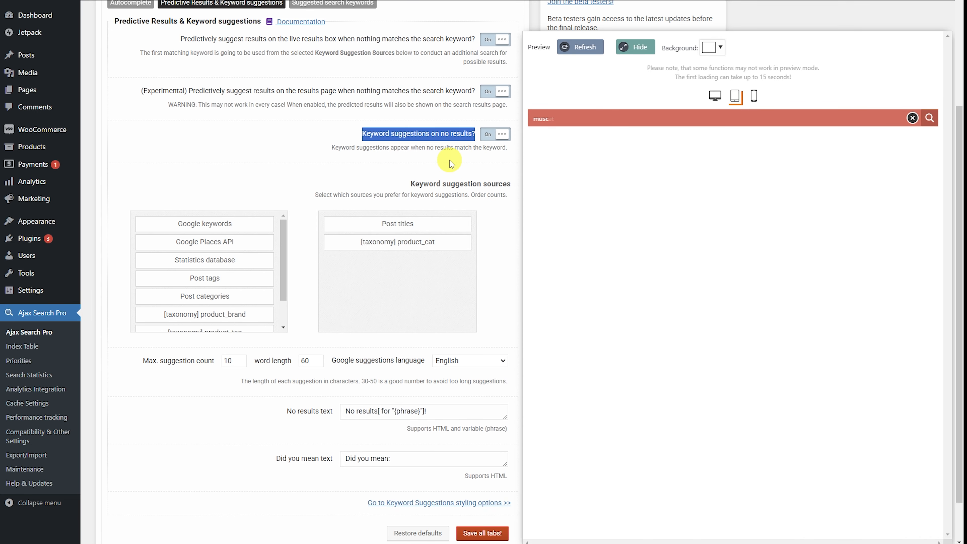
{"action": "left_click", "coordinate": [424, 185]}
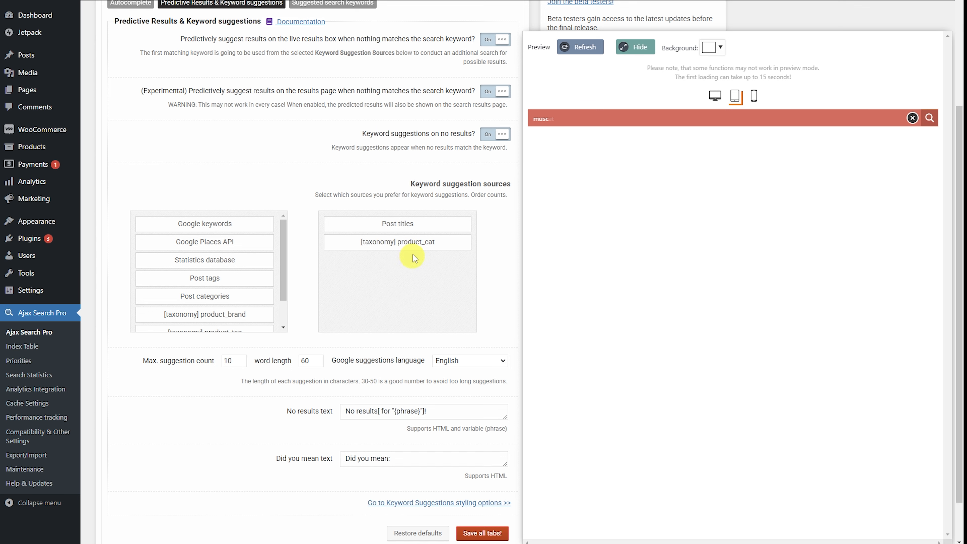
{"action": "scroll", "coordinate": [436, 247], "scroll_direction": "up", "scroll_amount": 1}
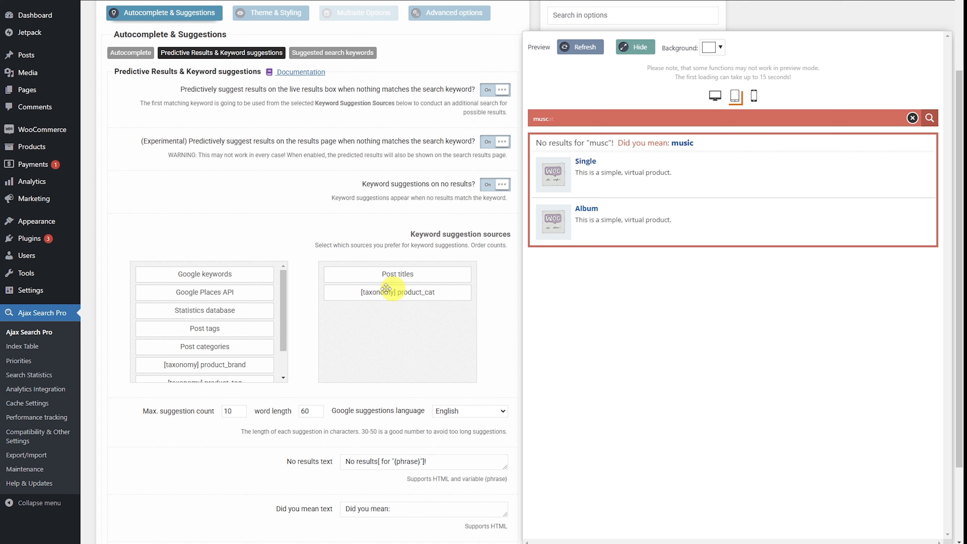
Add Google keywords to the keyword suggestion sources and refresh the search preview
{"action": "left_click_drag", "start_coordinate": [210, 271], "coordinate": [442, 332]}
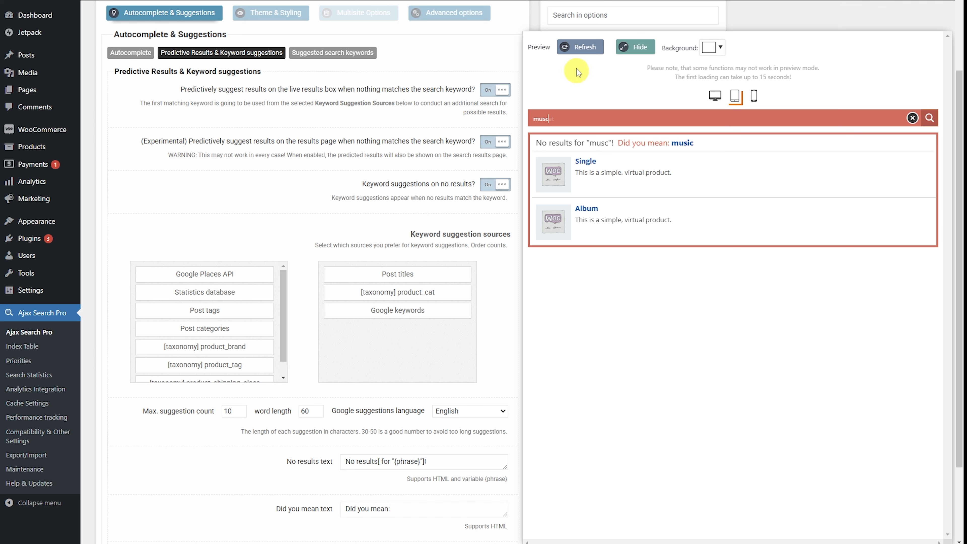
{"action": "left_click", "coordinate": [587, 57]}
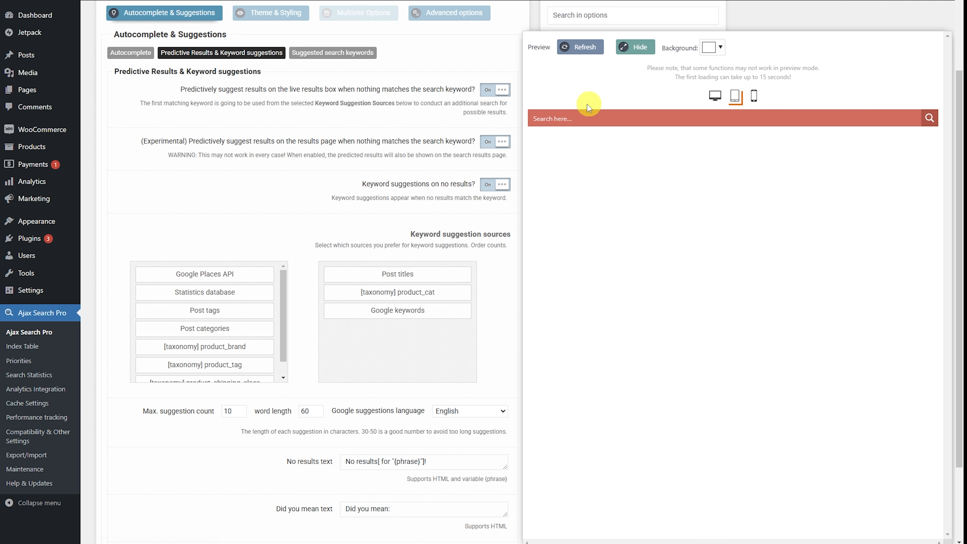
Test the search preview with the nonsense keywords "aoisjdiausd" and "1234"
{"action": "left_click", "coordinate": [569, 116]}
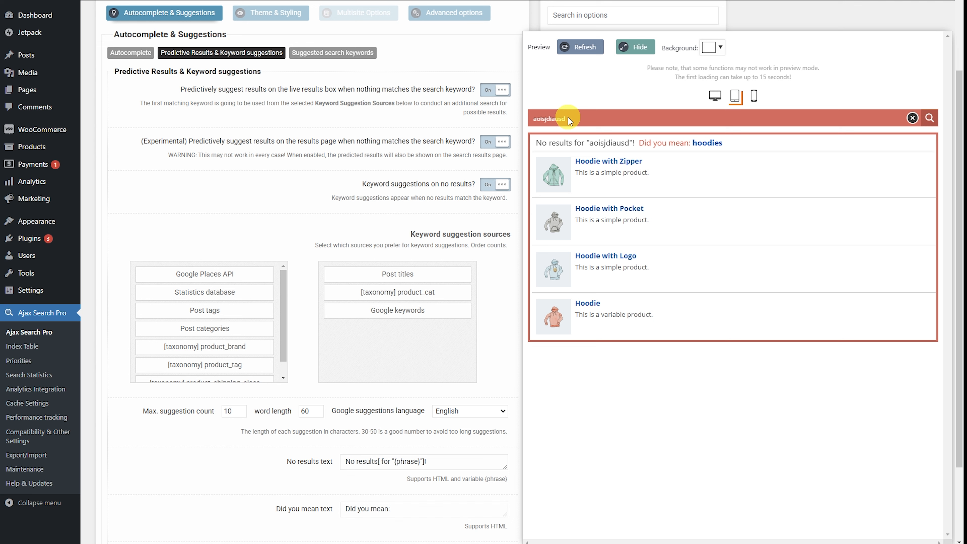
{"action": "key", "text": "ctrl+a"}
{"action": "type", "text": "12345124"}
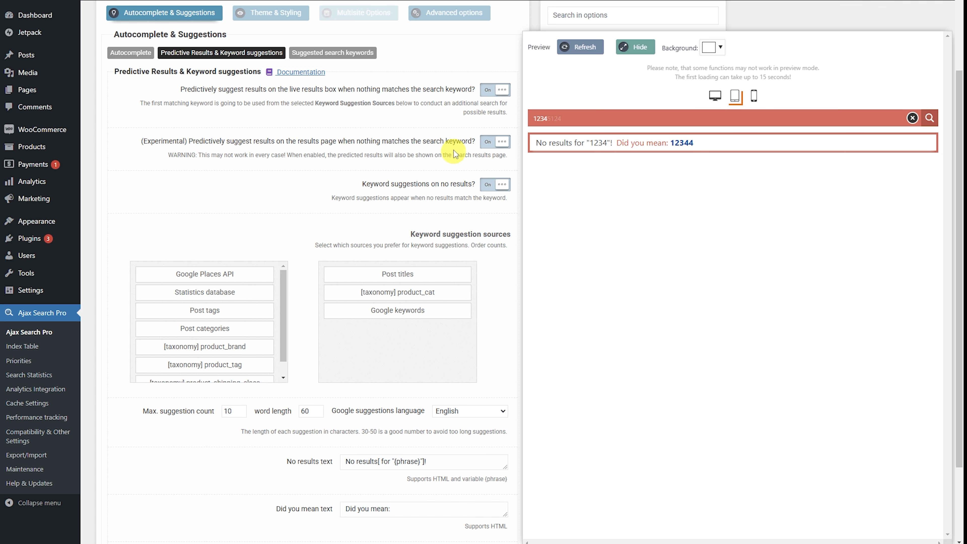
Turn off predictive suggestions for the live results box and results page, and remove Google keywords from the suggestion sources, refreshing the preview
{"action": "left_click", "coordinate": [499, 92]}
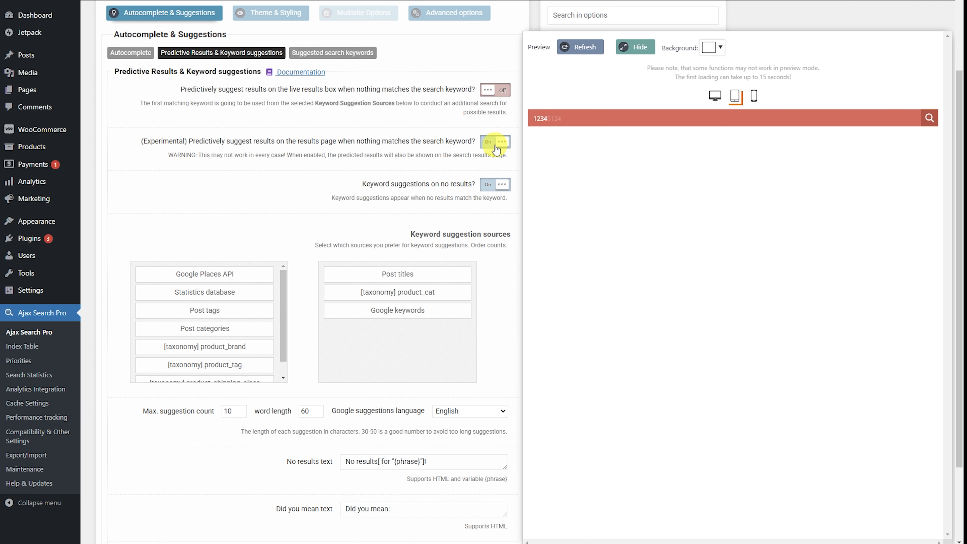
{"action": "left_click_drag", "start_coordinate": [459, 310], "coordinate": [264, 313]}
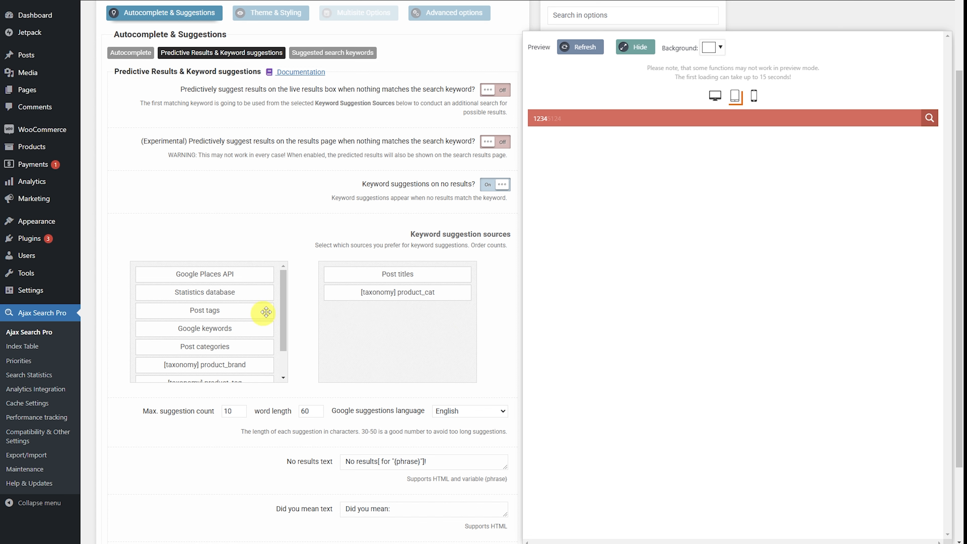
{"action": "left_click", "coordinate": [581, 47]}
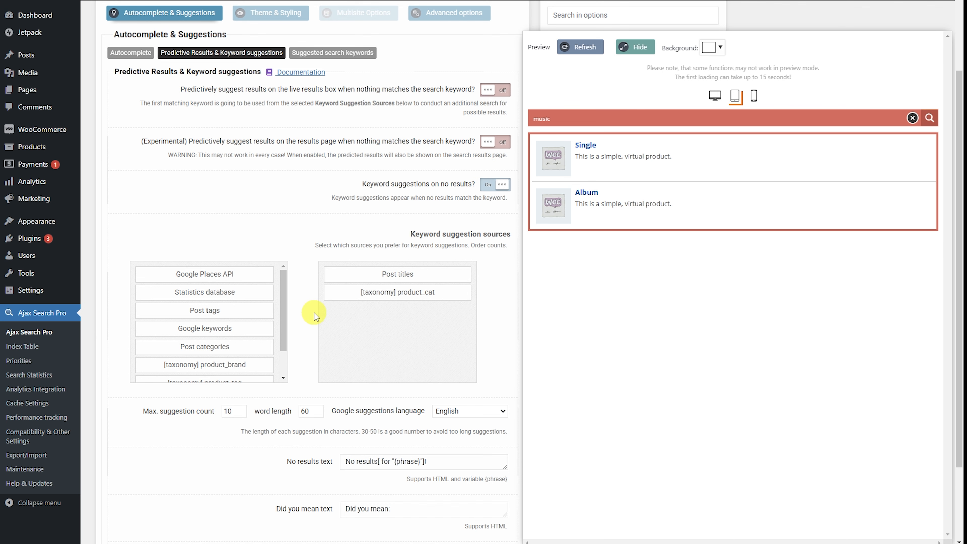
Review the maximum suggestion count, word length and Google suggestions language settings
{"action": "scroll", "coordinate": [315, 313], "scroll_direction": "down", "scroll_amount": 3}
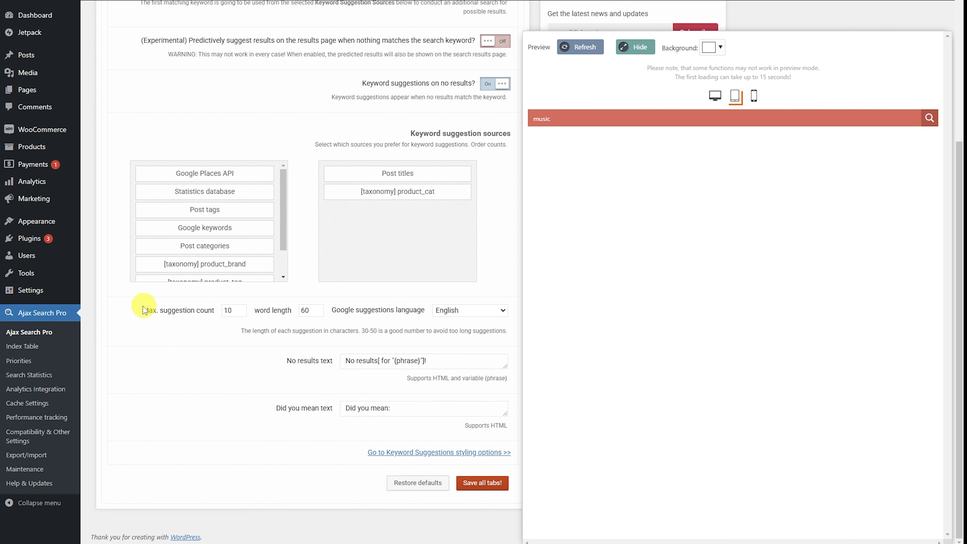
{"action": "left_click_drag", "start_coordinate": [143, 309], "coordinate": [219, 316]}
{"action": "left_click", "coordinate": [233, 309]}
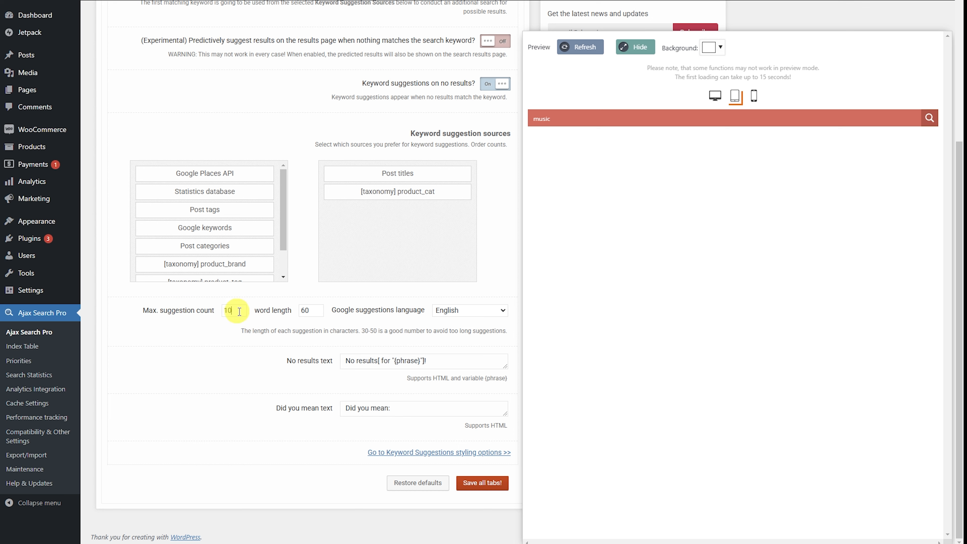
{"action": "left_click", "coordinate": [311, 312]}
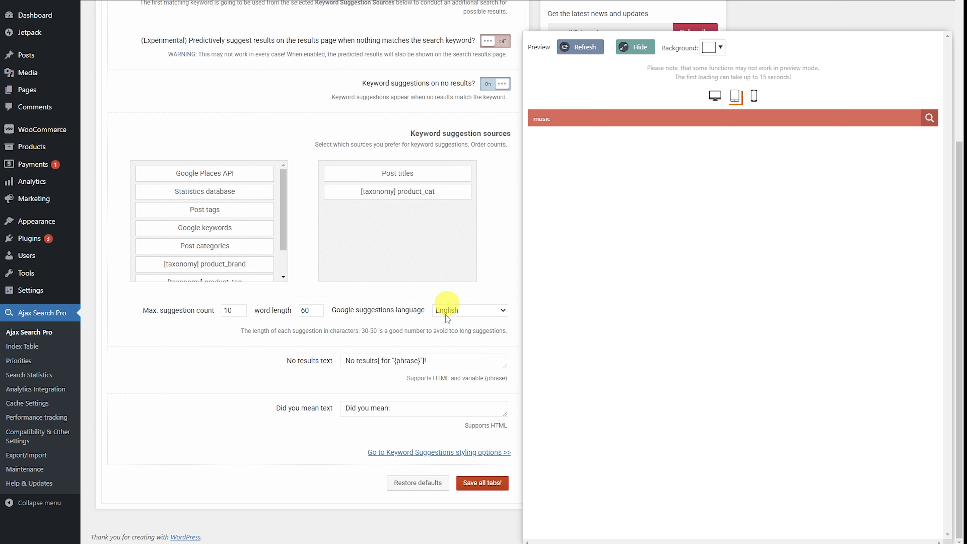
{"action": "left_click", "coordinate": [495, 311]}
{"action": "left_click", "coordinate": [493, 292]}
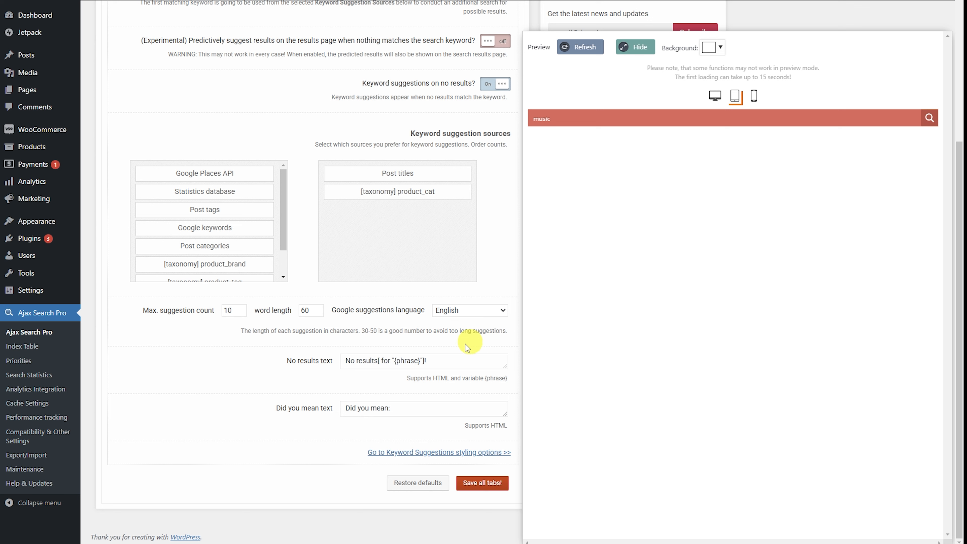
Compare the No results and Did you mean texts with the preview's output for a search on "musc"
{"action": "left_click_drag", "start_coordinate": [460, 358], "coordinate": [229, 361]}
{"action": "left_click", "coordinate": [263, 388]}
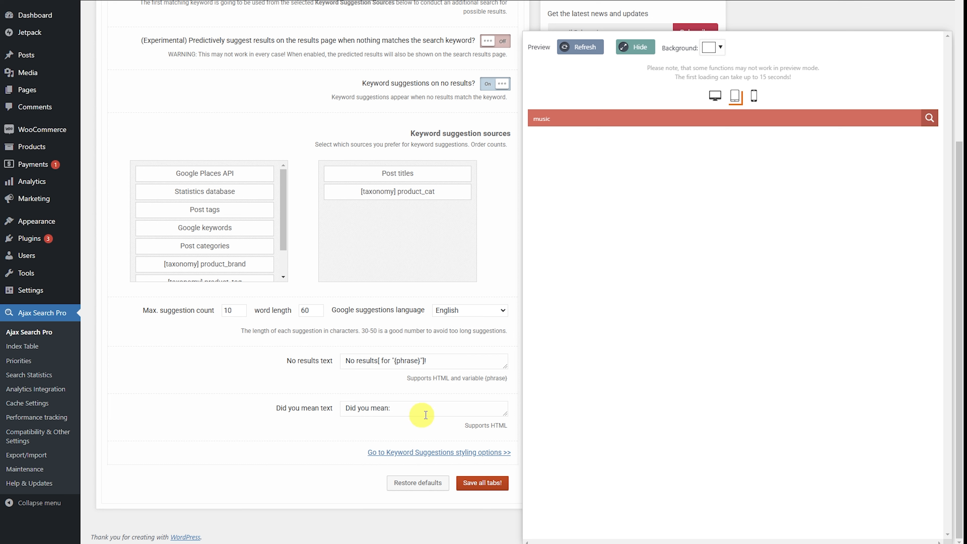
{"action": "left_click_drag", "start_coordinate": [445, 411], "coordinate": [190, 412]}
{"action": "left_click", "coordinate": [237, 393]}
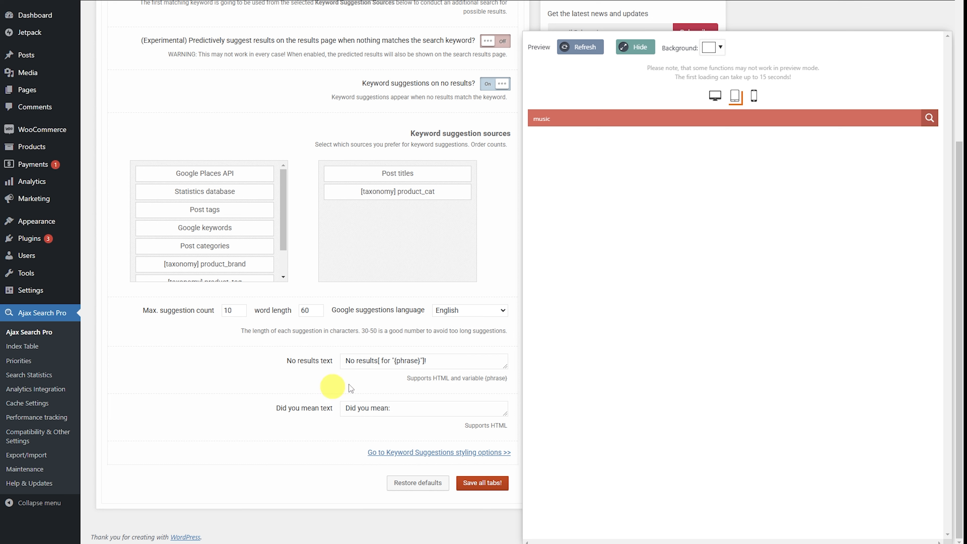
{"action": "left_click", "coordinate": [569, 121]}
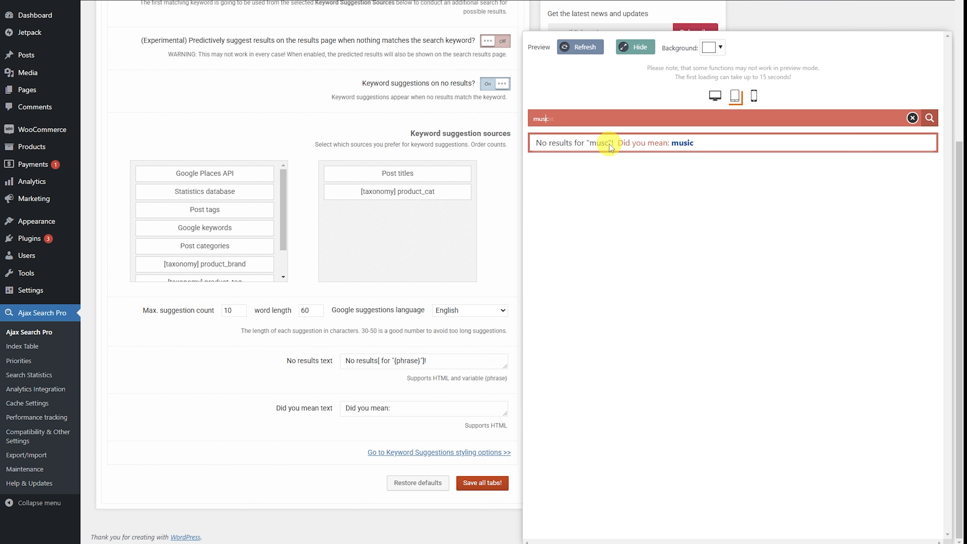
{"action": "left_click_drag", "start_coordinate": [453, 361], "coordinate": [322, 365]}
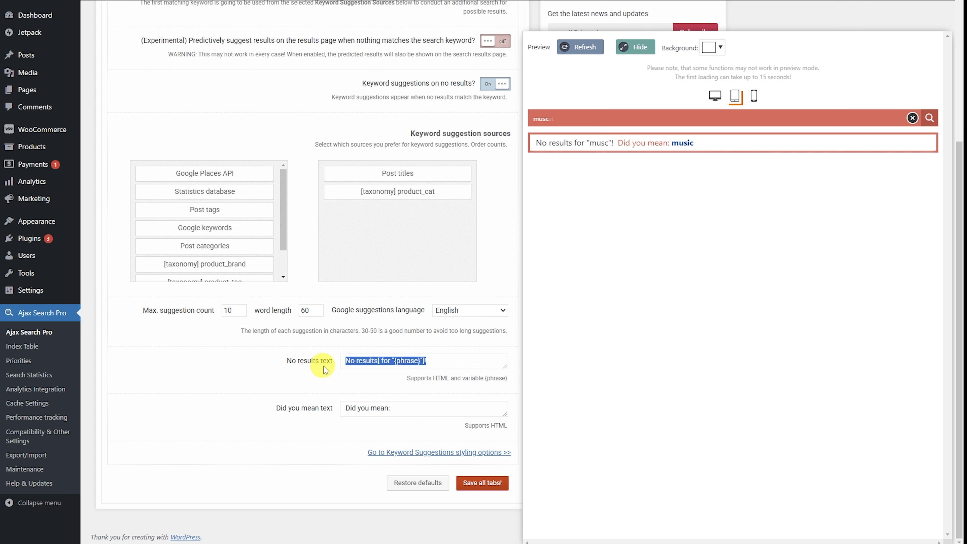
{"action": "left_click", "coordinate": [630, 121]}
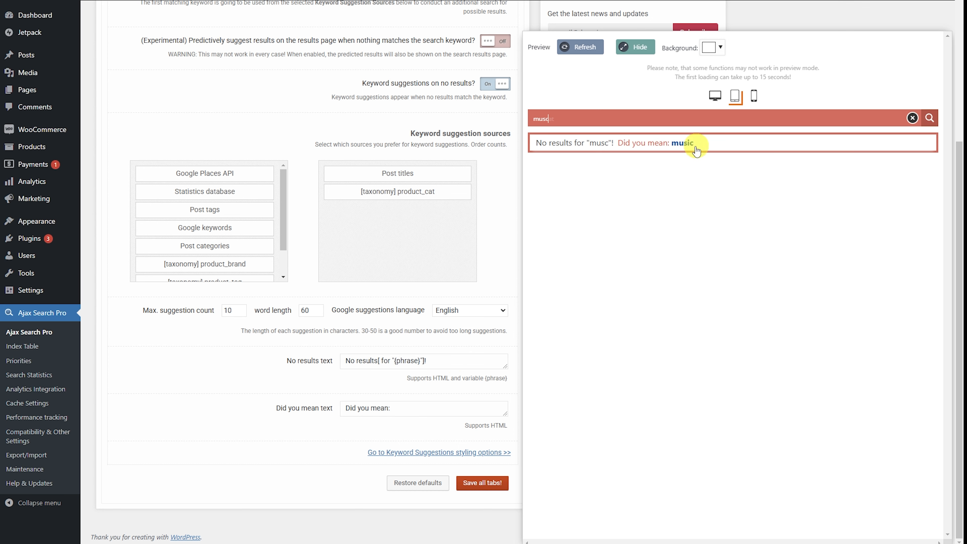
{"action": "left_click", "coordinate": [411, 413]}
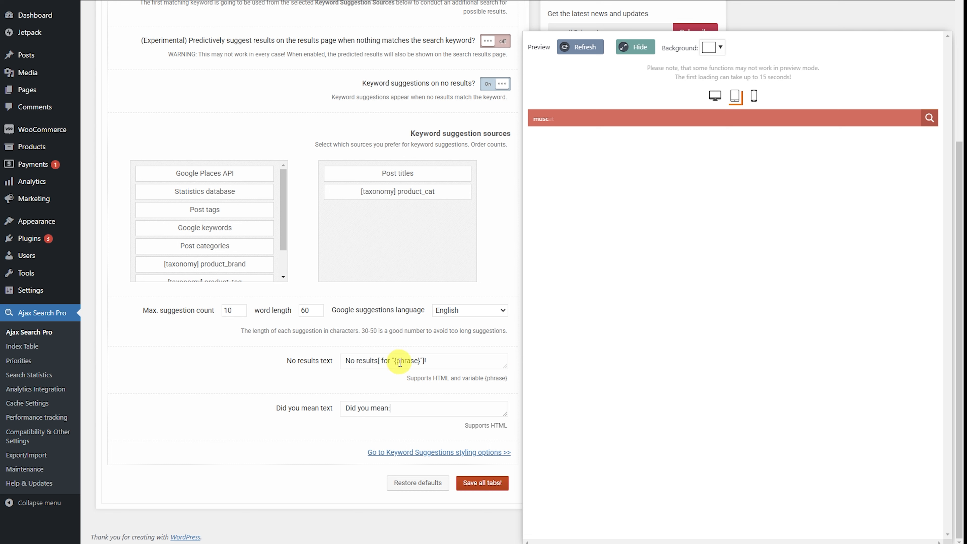
Examine the {phrase} variable within the No results text
{"action": "left_click_drag", "start_coordinate": [394, 362], "coordinate": [420, 362]}
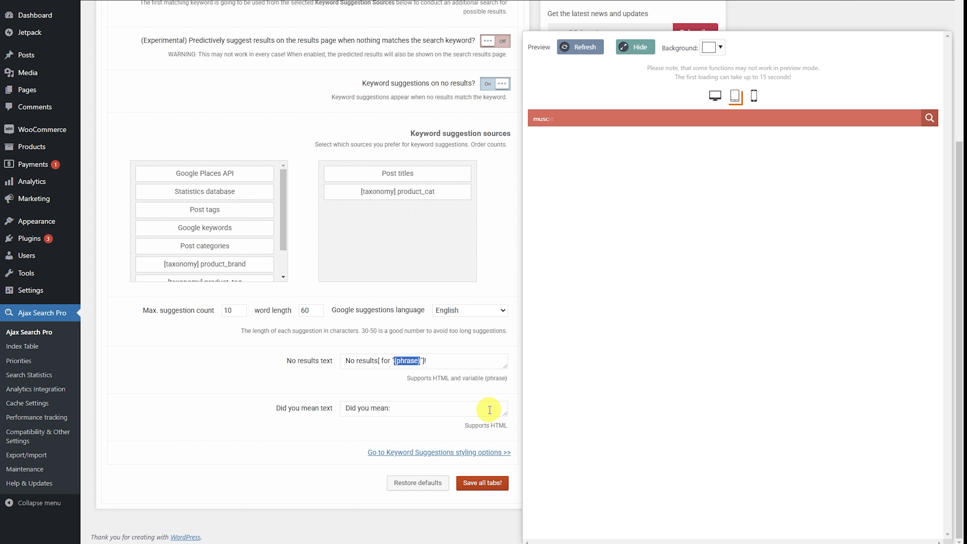
{"action": "left_click", "coordinate": [578, 120]}
{"action": "left_click", "coordinate": [377, 361]}
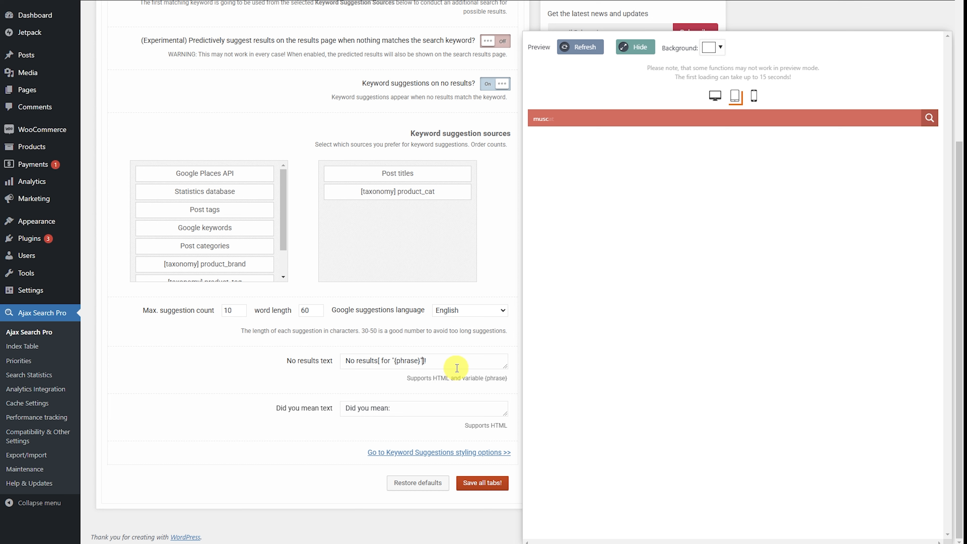
{"action": "left_click_drag", "start_coordinate": [395, 360], "coordinate": [421, 359]}
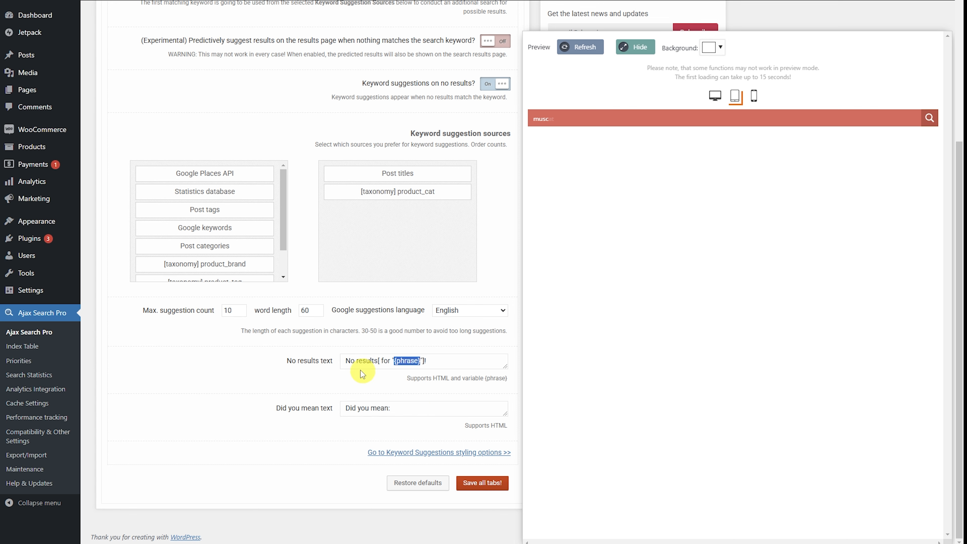
{"action": "left_click_drag", "start_coordinate": [344, 361], "coordinate": [462, 344]}
Remove Products from the searched custom post types and run an empty search in the refreshed preview
{"action": "scroll", "coordinate": [378, 246], "scroll_direction": "up", "scroll_amount": 6}
{"action": "left_click", "coordinate": [162, 100]}
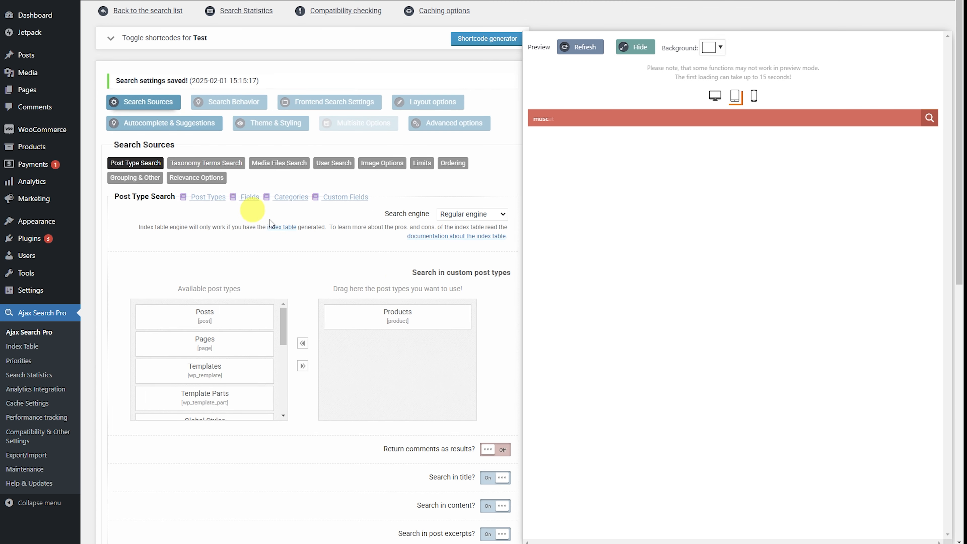
{"action": "left_click_drag", "start_coordinate": [400, 313], "coordinate": [228, 305]}
{"action": "left_click", "coordinate": [581, 47]}
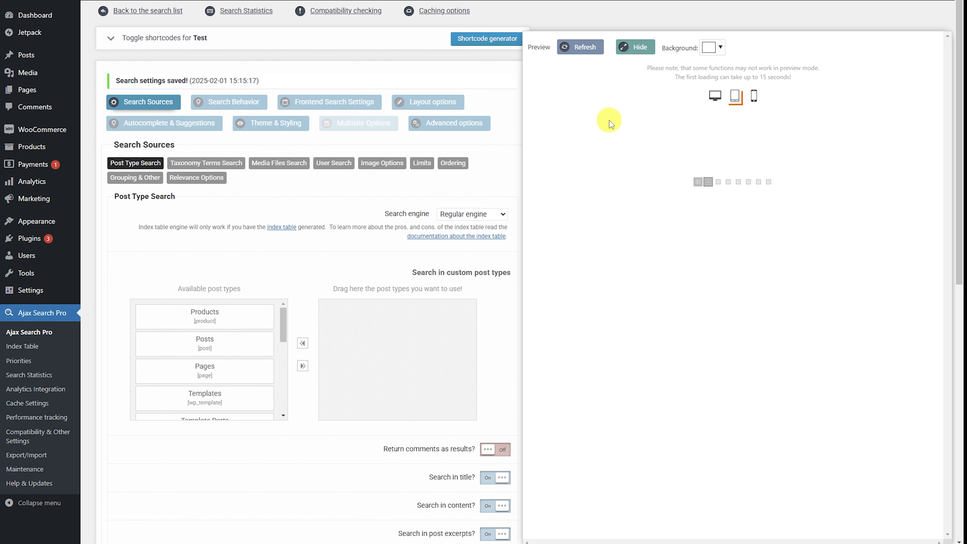
{"action": "left_click", "coordinate": [582, 120]}
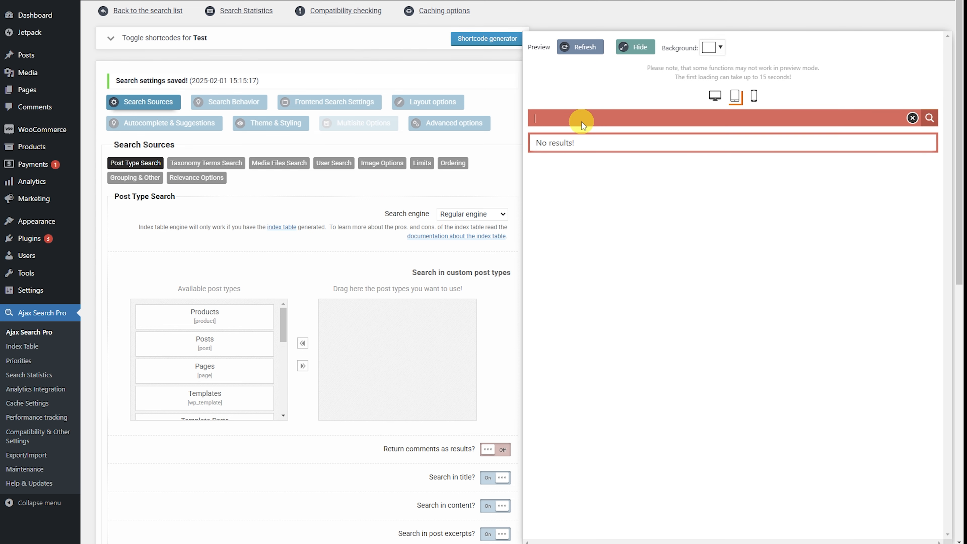
Return to the Predictive Results & Keyword suggestions settings and examine the bracketed "for {phrase}" part of the No results text
{"action": "left_click", "coordinate": [168, 135]}
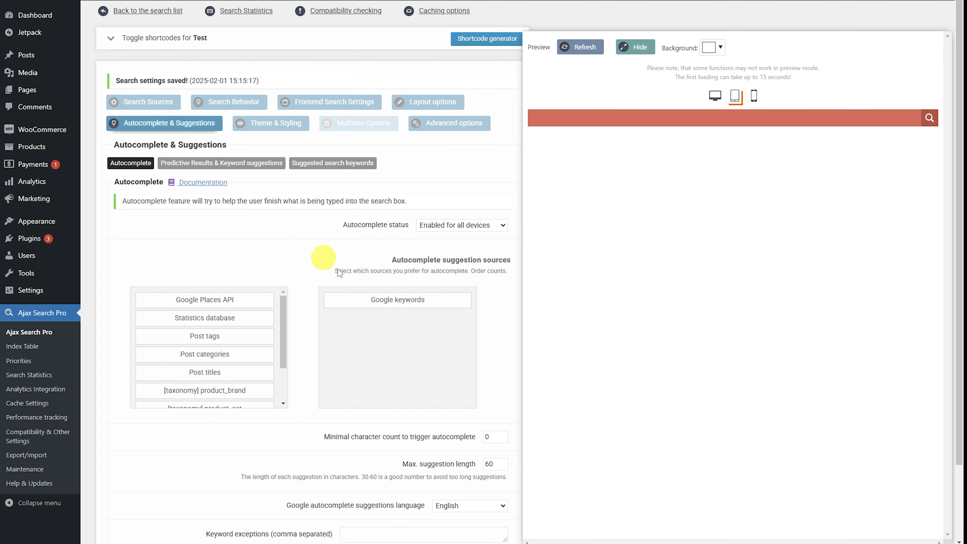
{"action": "scroll", "coordinate": [331, 263], "scroll_direction": "down", "scroll_amount": 2}
{"action": "left_click", "coordinate": [201, 81]}
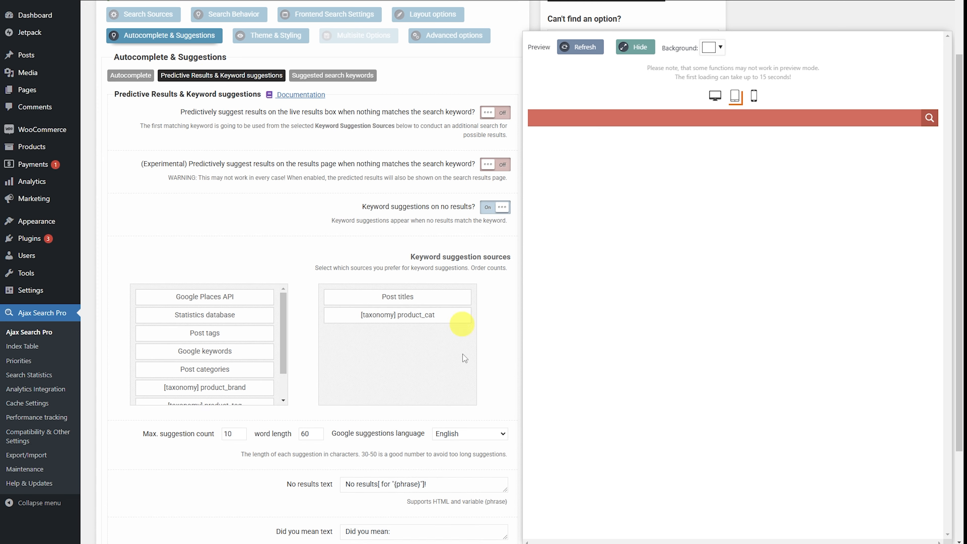
{"action": "scroll", "coordinate": [448, 358], "scroll_direction": "down", "scroll_amount": 3}
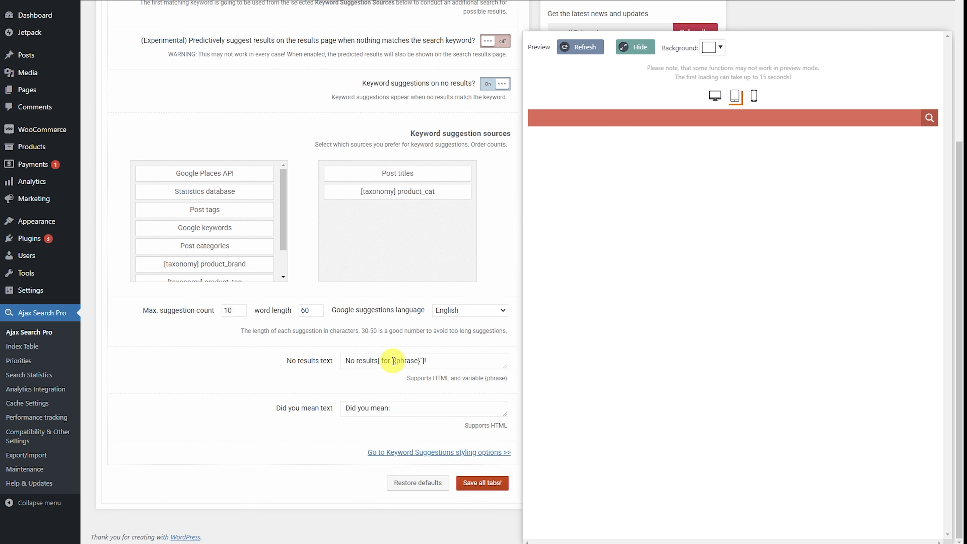
{"action": "left_click_drag", "start_coordinate": [395, 361], "coordinate": [420, 361]}
{"action": "left_click_drag", "start_coordinate": [378, 360], "coordinate": [425, 361]}
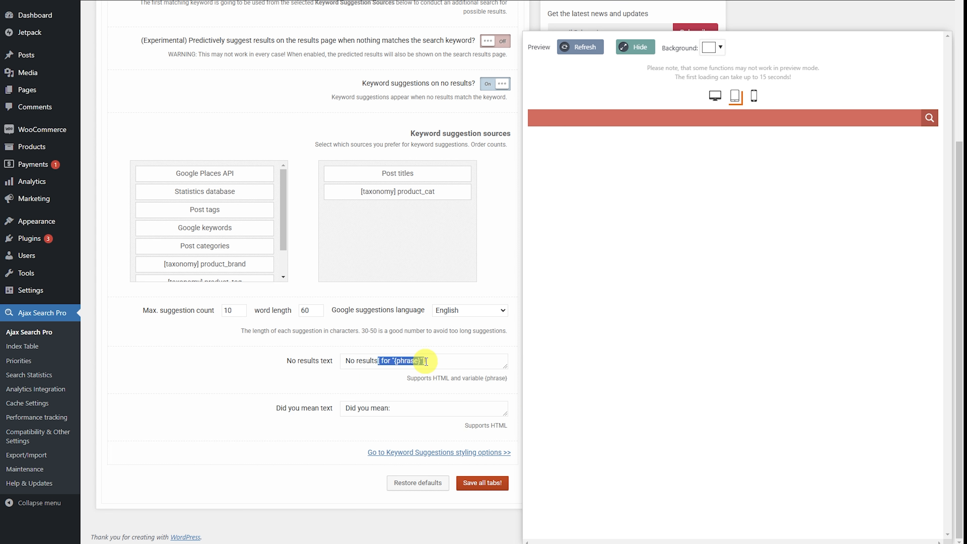
Run an empty search in the preview and compare its output with the bracketed {phrase} part of the No results text
{"action": "left_click", "coordinate": [607, 116]}
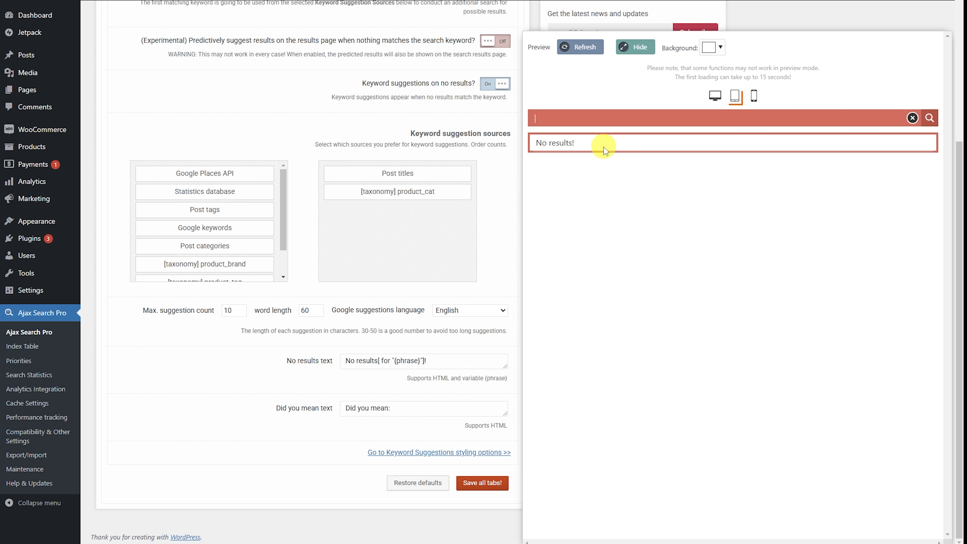
{"action": "left_click_drag", "start_coordinate": [363, 360], "coordinate": [432, 361]}
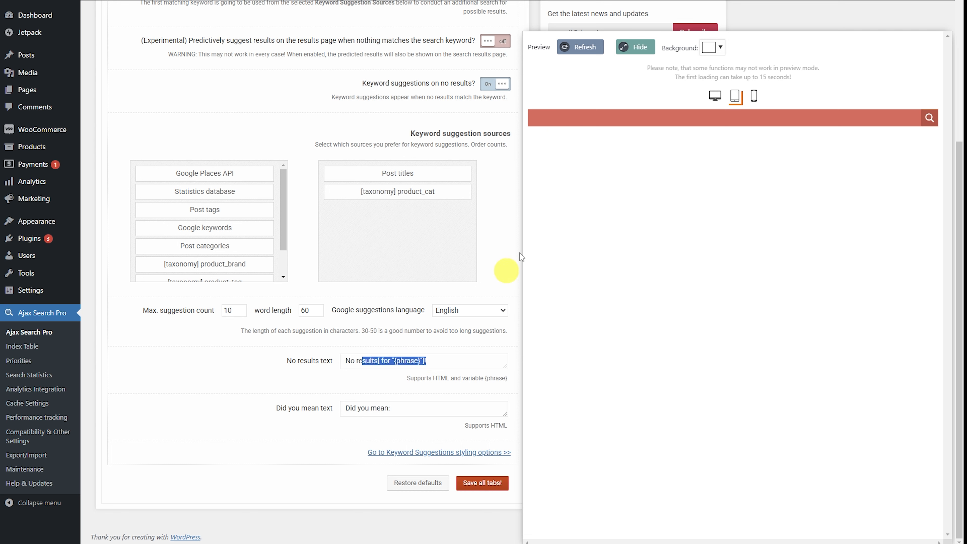
{"action": "left_click", "coordinate": [432, 361]}
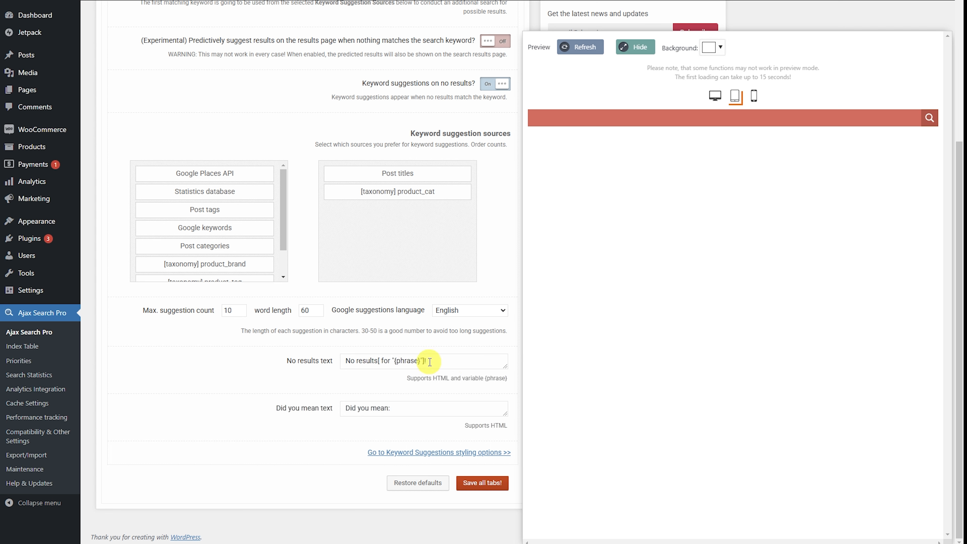
{"action": "left_click", "coordinate": [393, 361]}
{"action": "left_click_drag", "start_coordinate": [393, 362], "coordinate": [421, 360]}
{"action": "left_click", "coordinate": [451, 364]}
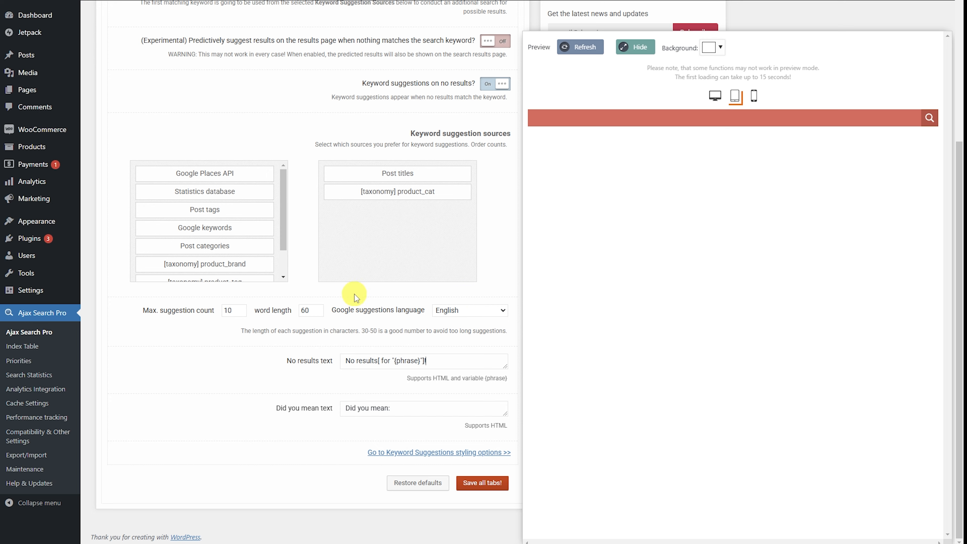
Open the Autocomplete settings and examine the autocomplete status and suggestion sources
{"action": "scroll", "coordinate": [312, 327], "scroll_direction": "up", "scroll_amount": 5}
{"action": "scroll", "coordinate": [460, 242], "scroll_direction": "down", "scroll_amount": 5}
{"action": "scroll", "coordinate": [453, 216], "scroll_direction": "up", "scroll_amount": 5}
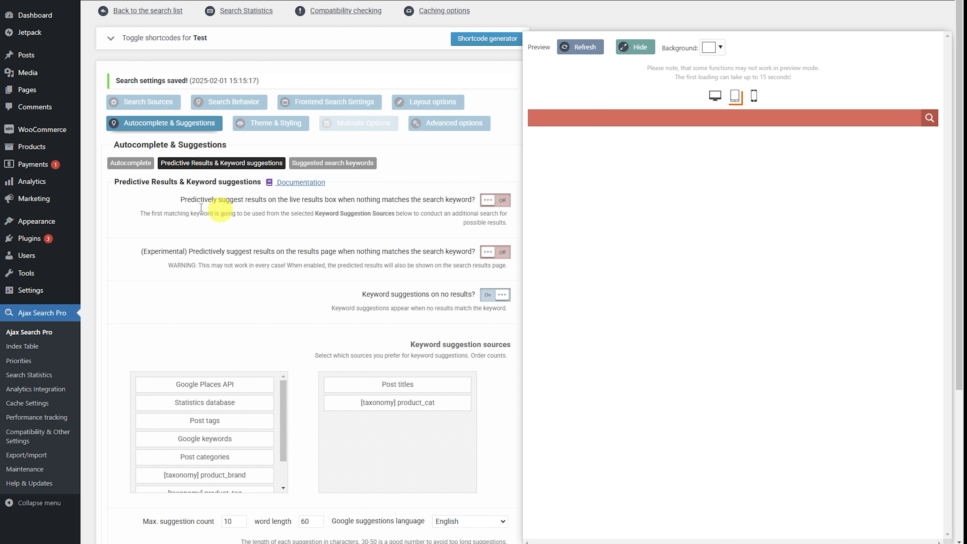
{"action": "left_click", "coordinate": [127, 163]}
{"action": "scroll", "coordinate": [338, 247], "scroll_direction": "down", "scroll_amount": 2}
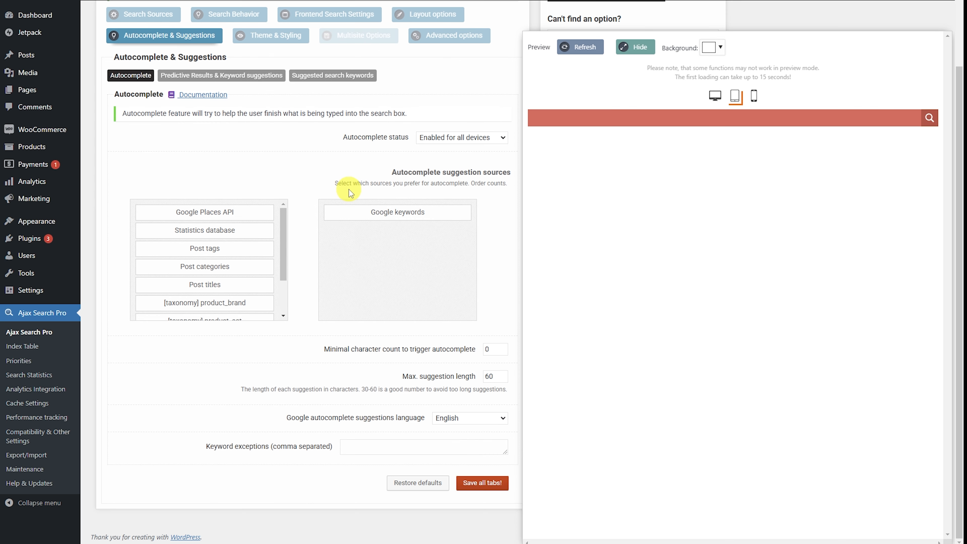
Put Products back into the searched custom post types and return to the Autocomplete settings
{"action": "left_click", "coordinate": [596, 119]}
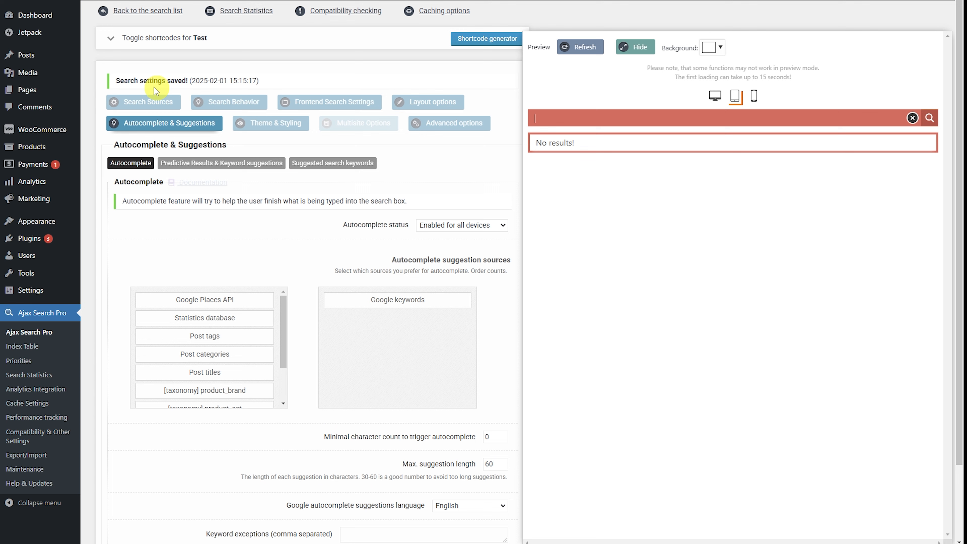
{"action": "left_click", "coordinate": [143, 102]}
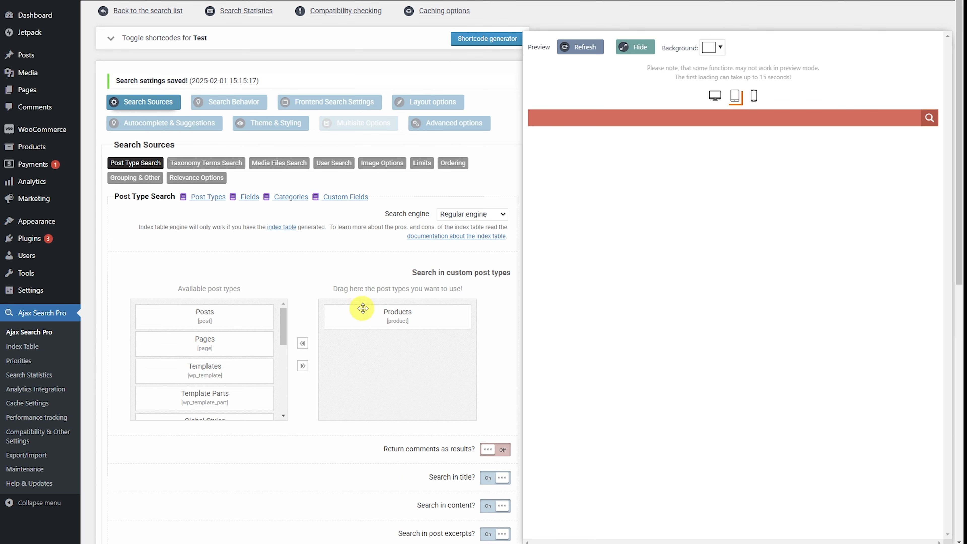
{"action": "left_click", "coordinate": [201, 129]}
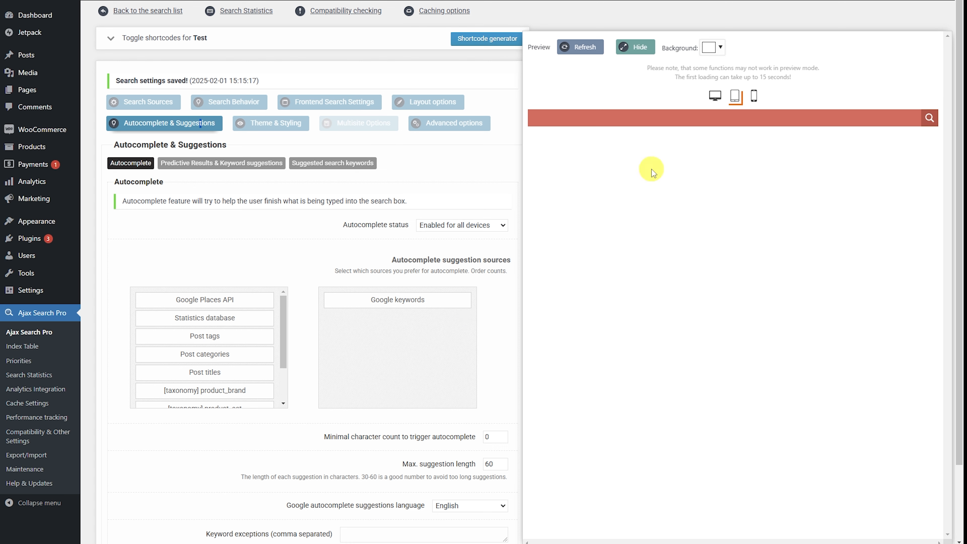
Refresh the preview, test autocomplete with a search for "maps", and clear the search
{"action": "left_click", "coordinate": [579, 118]}
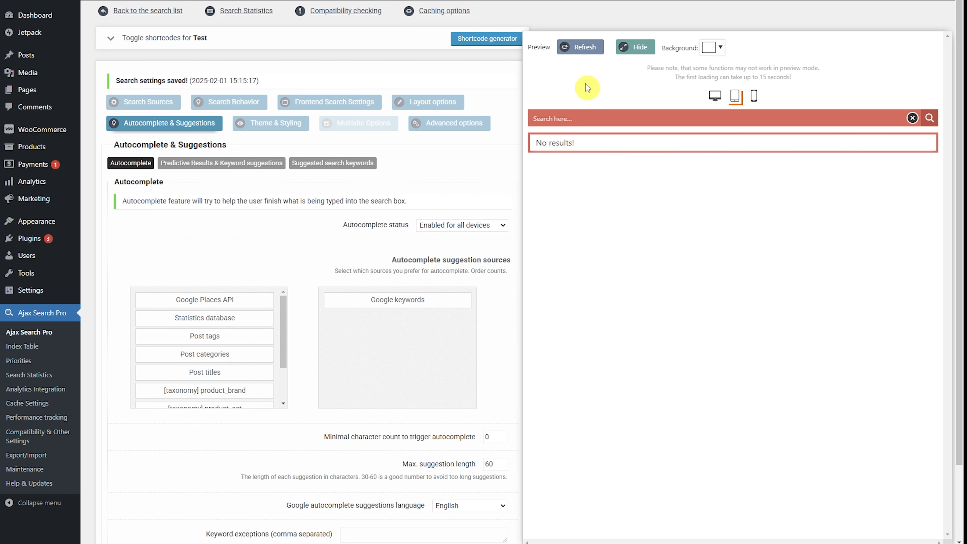
{"action": "left_click", "coordinate": [580, 47]}
{"action": "left_click", "coordinate": [571, 117]}
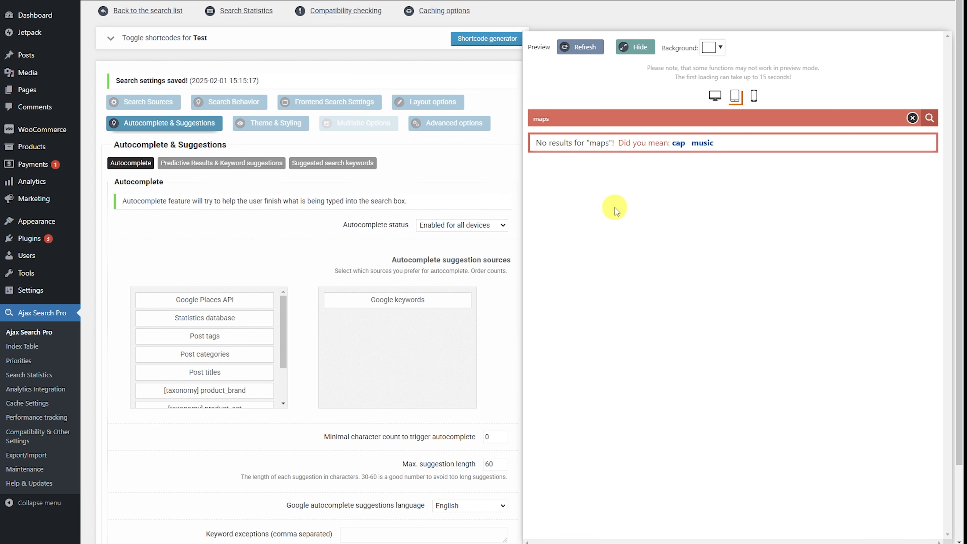
{"action": "left_click", "coordinate": [913, 118]}
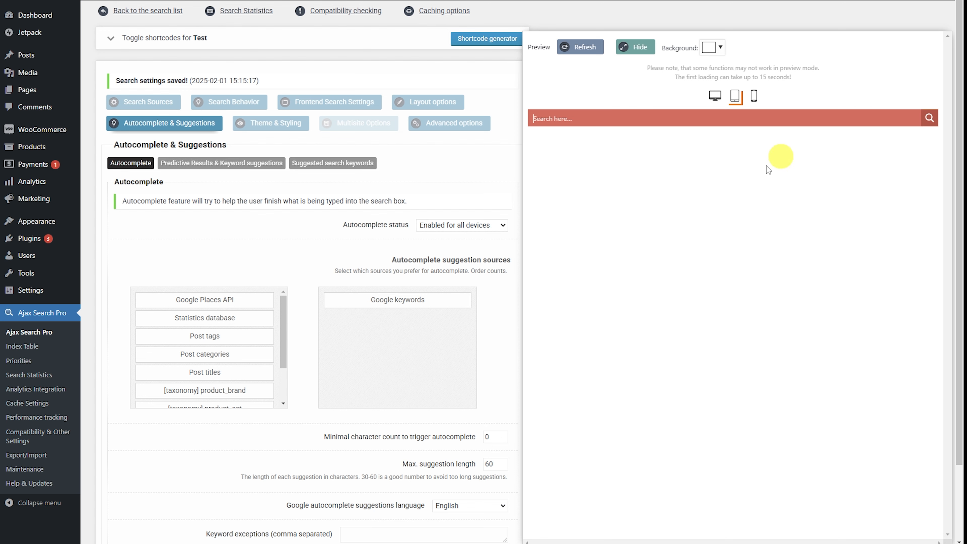
Replace Google keywords with Post titles as the autocomplete suggestion source and save all settings
{"action": "left_click", "coordinate": [462, 227]}
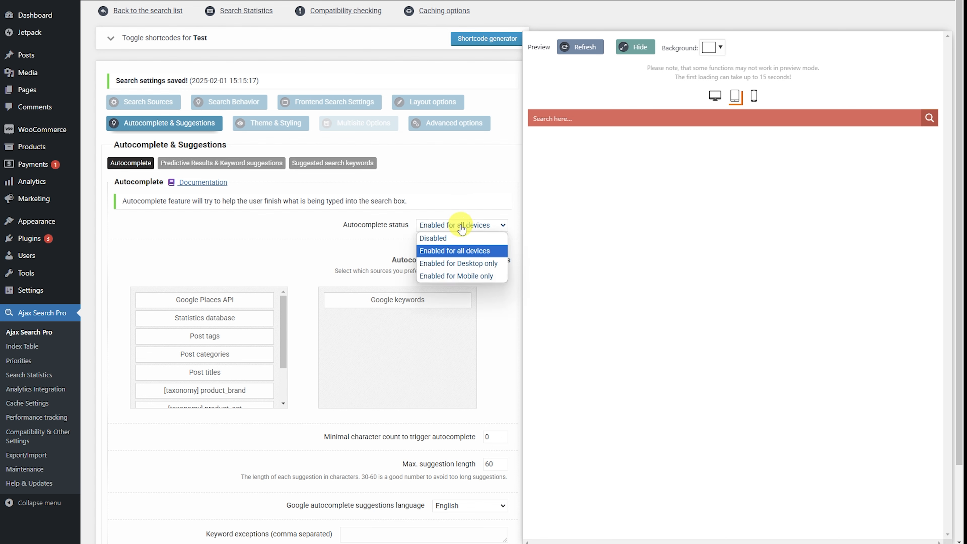
{"action": "left_click", "coordinate": [340, 230]}
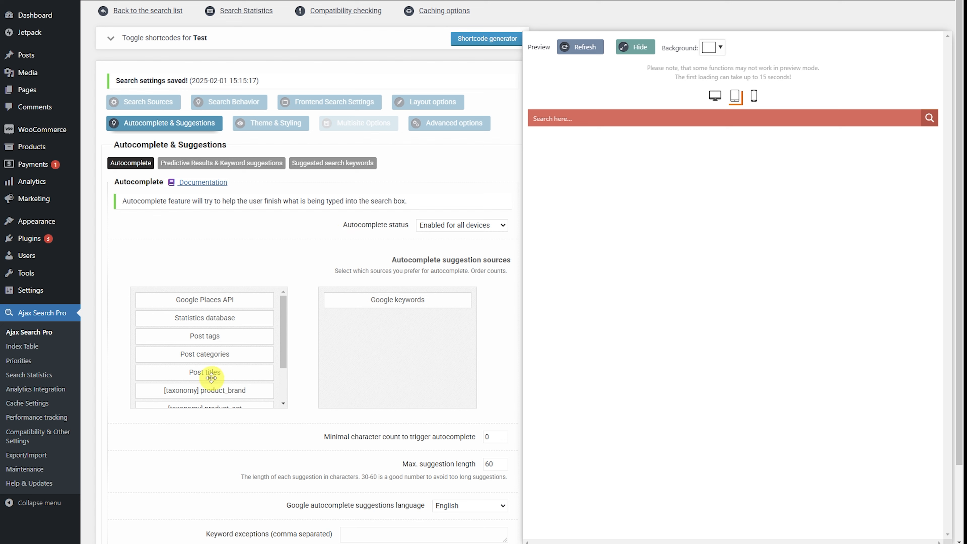
{"action": "left_click_drag", "start_coordinate": [211, 378], "coordinate": [421, 306]}
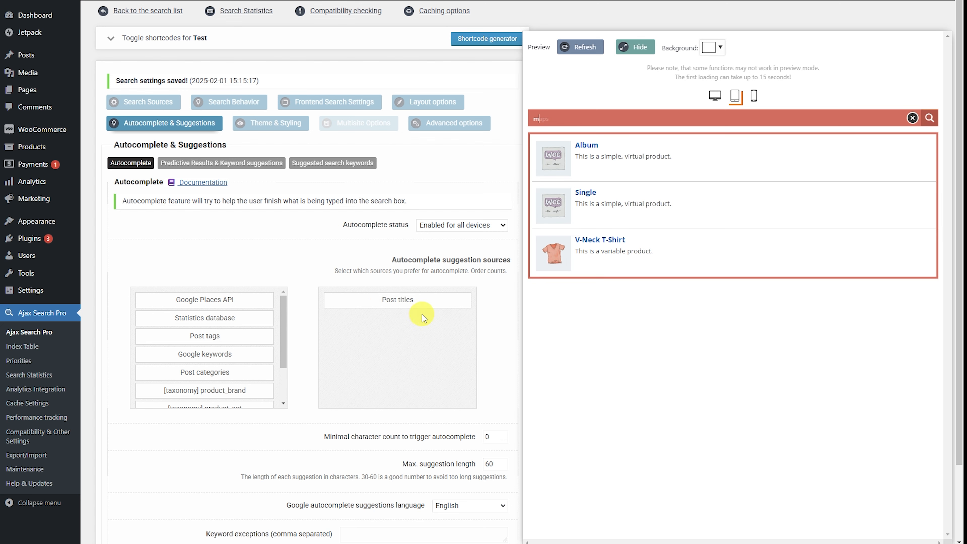
{"action": "scroll", "coordinate": [416, 357], "scroll_direction": "down", "scroll_amount": 1}
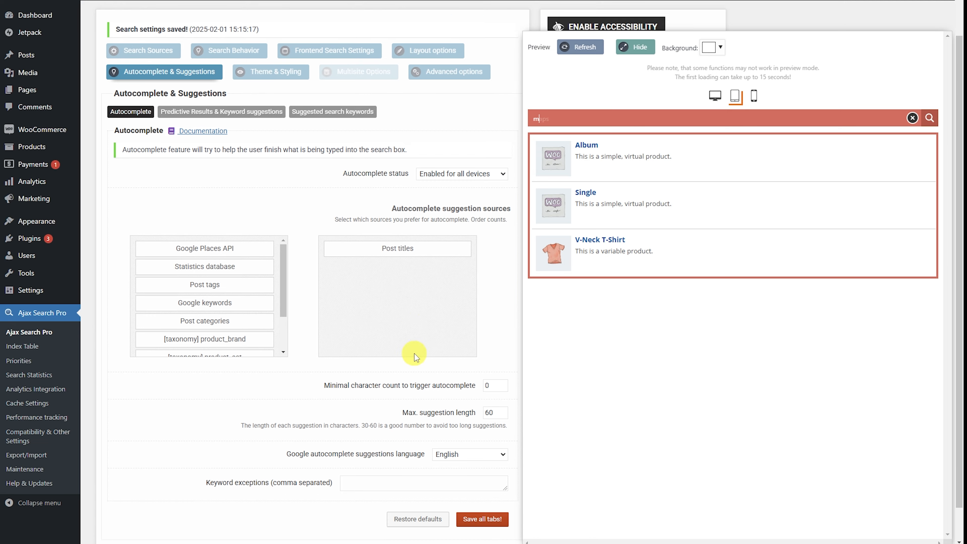
{"action": "left_click", "coordinate": [478, 481]}
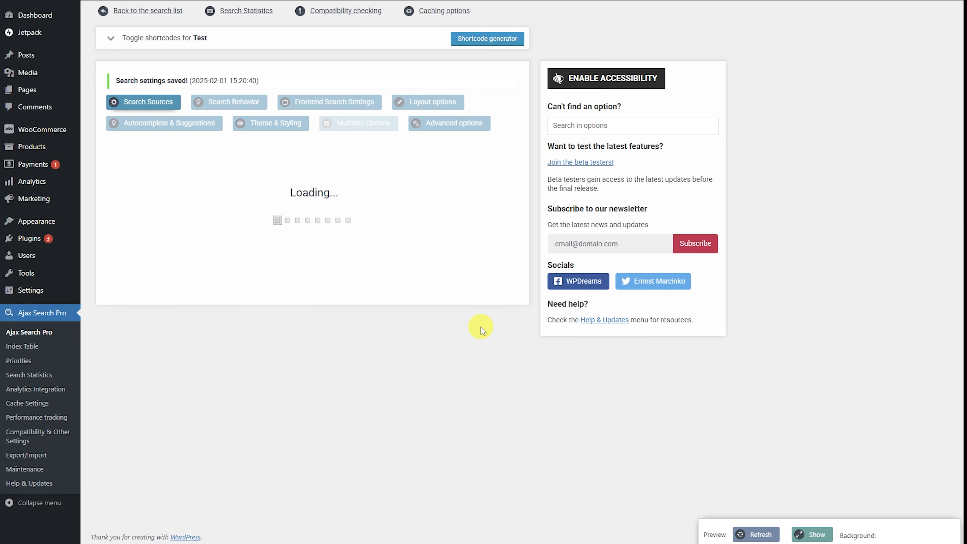
Show the preview, test the post title autocomplete with a search for "Album", and look over the remaining Autocomplete settings
{"action": "left_click", "coordinate": [811, 535]}
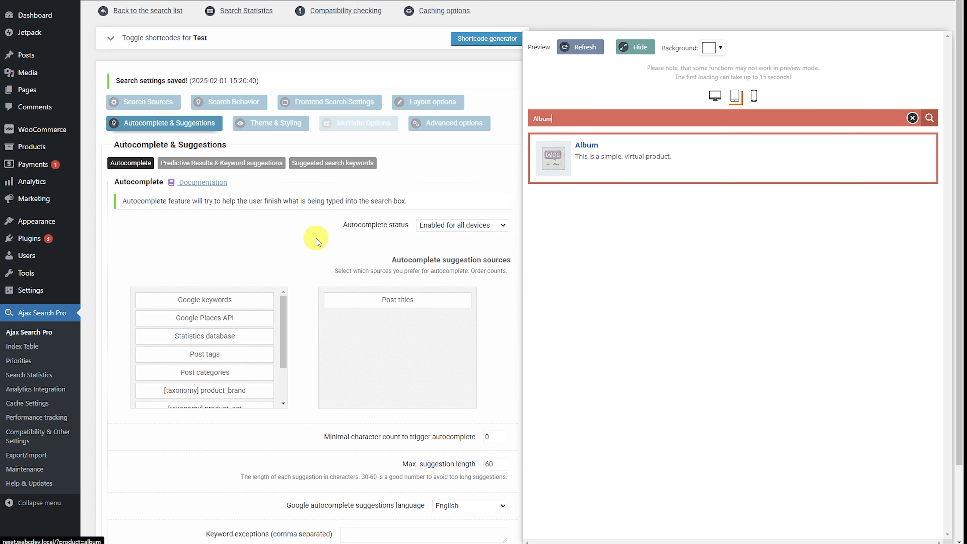
{"action": "scroll", "coordinate": [313, 232], "scroll_direction": "down", "scroll_amount": 2}
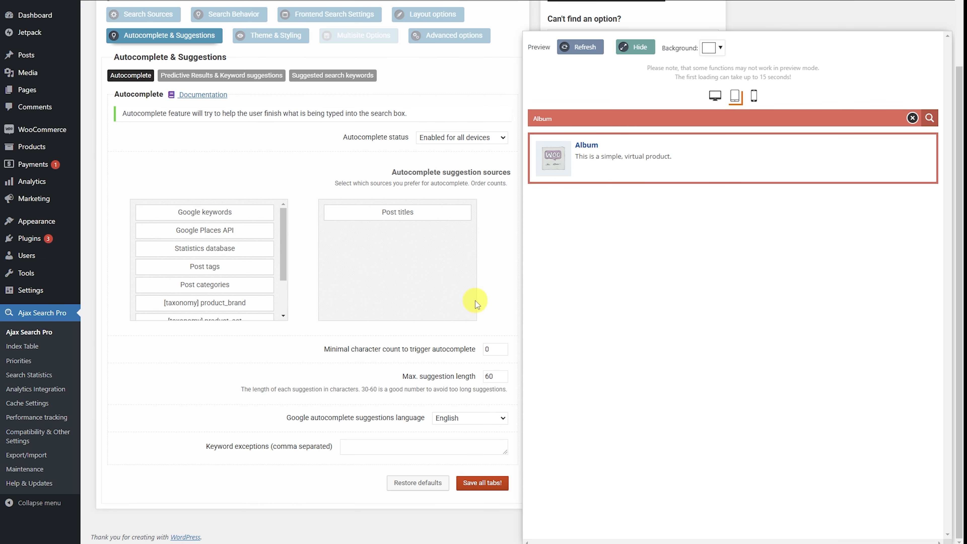
{"action": "scroll", "coordinate": [445, 286], "scroll_direction": "up", "scroll_amount": 1}
{"action": "scroll", "coordinate": [468, 263], "scroll_direction": "down", "scroll_amount": 1}
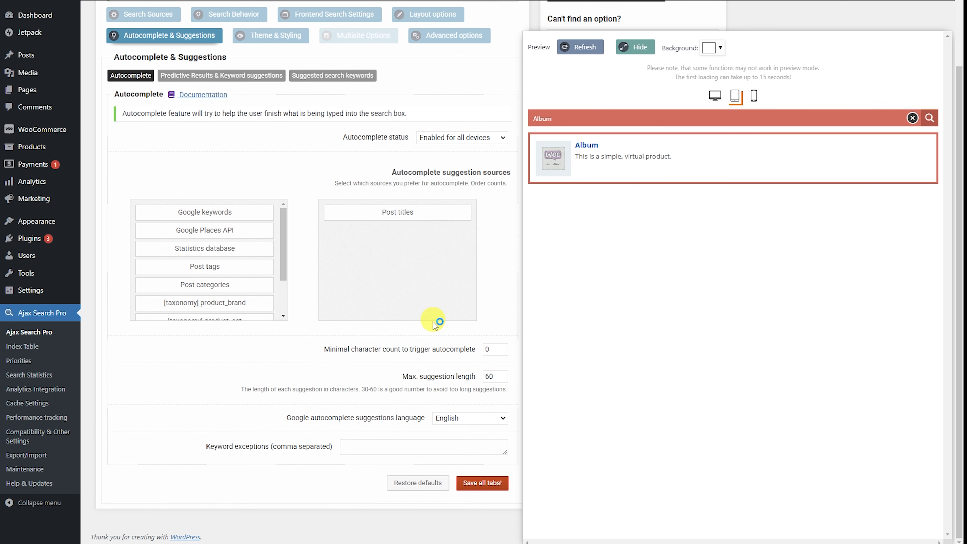
Set the minimal character count to trigger autocomplete to 3 and test it with "alb" in the refreshed preview
{"action": "double_click", "coordinate": [488, 349]}
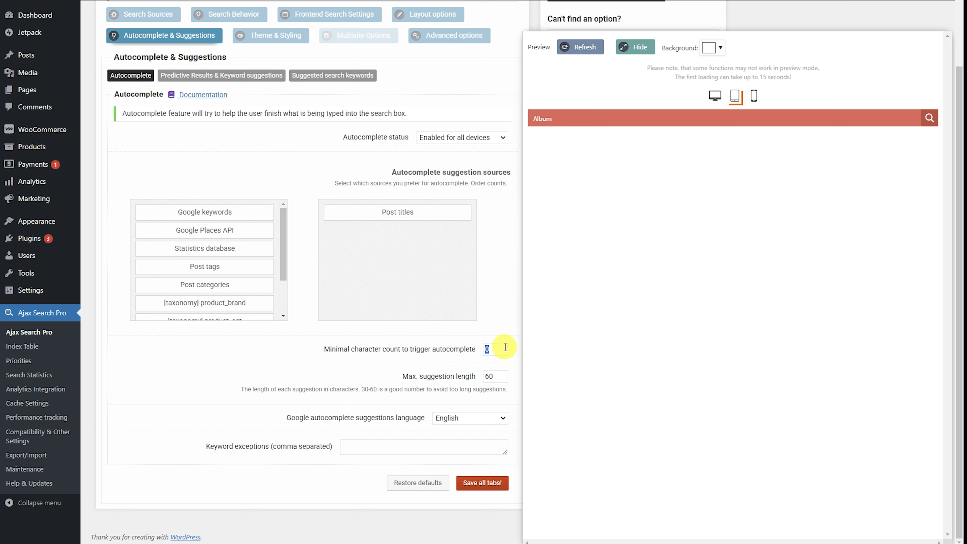
{"action": "type", "text": "3"}
{"action": "left_click", "coordinate": [572, 48]}
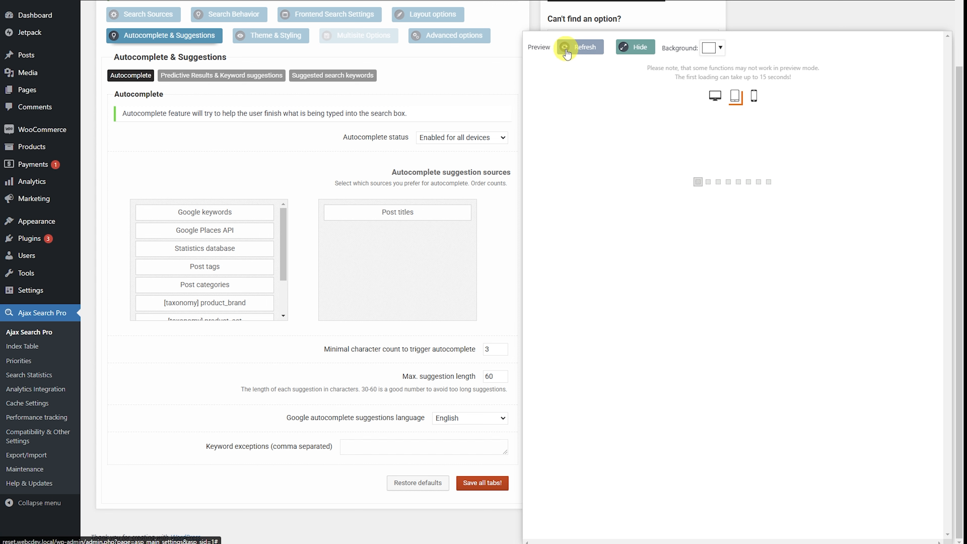
{"action": "left_click", "coordinate": [582, 120]}
{"action": "type", "text": "alb"}
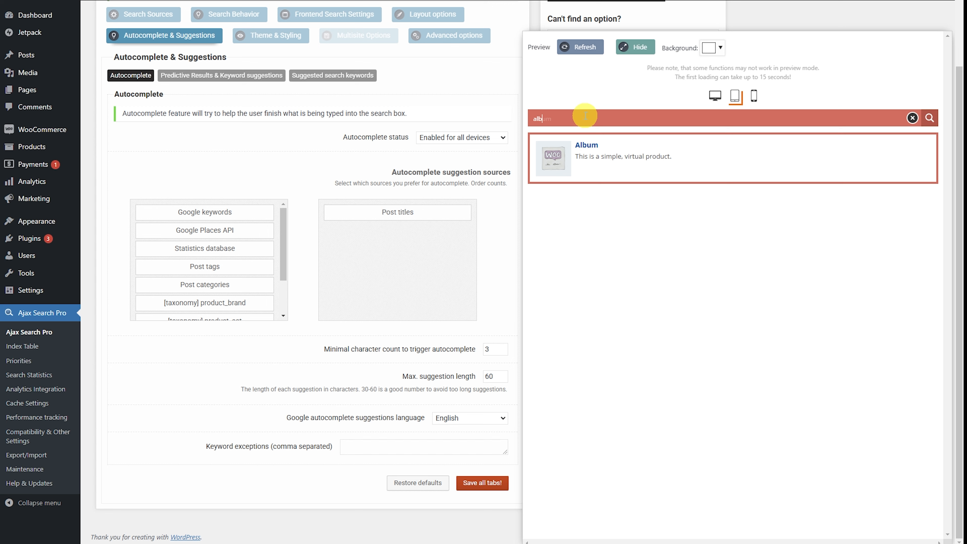
Examine the Max. suggestion length and the comma-separated Keyword exceptions, enlarging the exceptions text area
{"action": "double_click", "coordinate": [491, 376]}
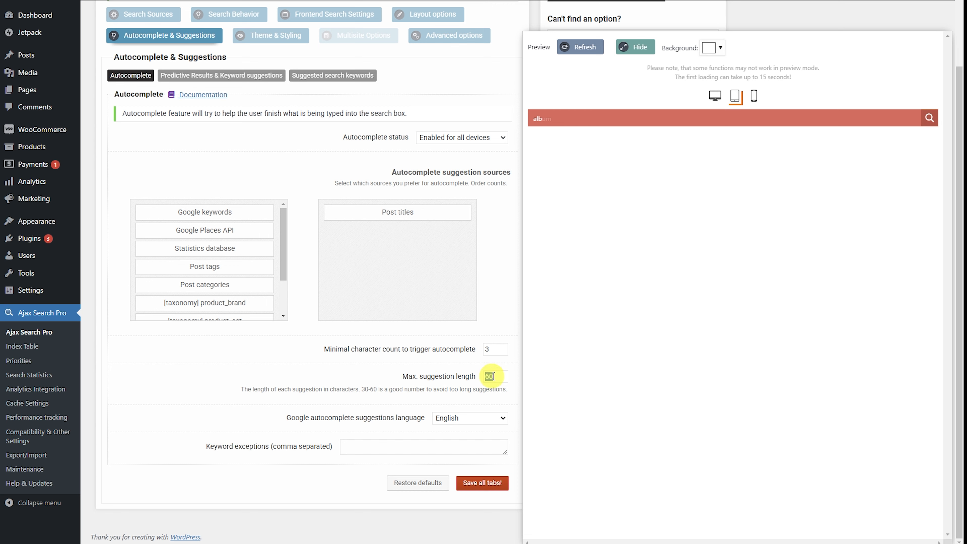
{"action": "left_click", "coordinate": [345, 449]}
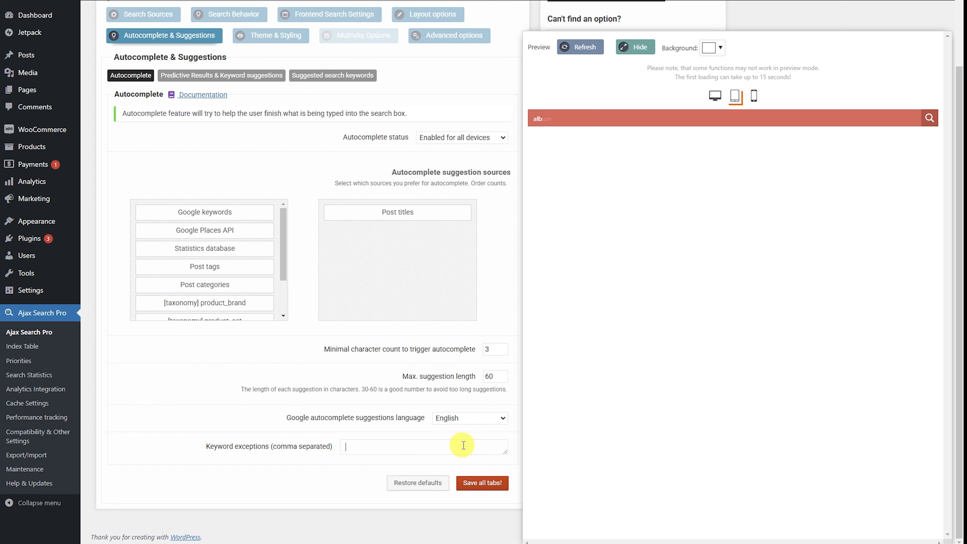
{"action": "mouse_move", "coordinate": [508, 452]}
{"action": "left_mouse_down"}
{"action": "mouse_move", "coordinate": [563, 478]}
{"action": "mouse_move", "coordinate": [505, 467]}
{"action": "left_mouse_up"}
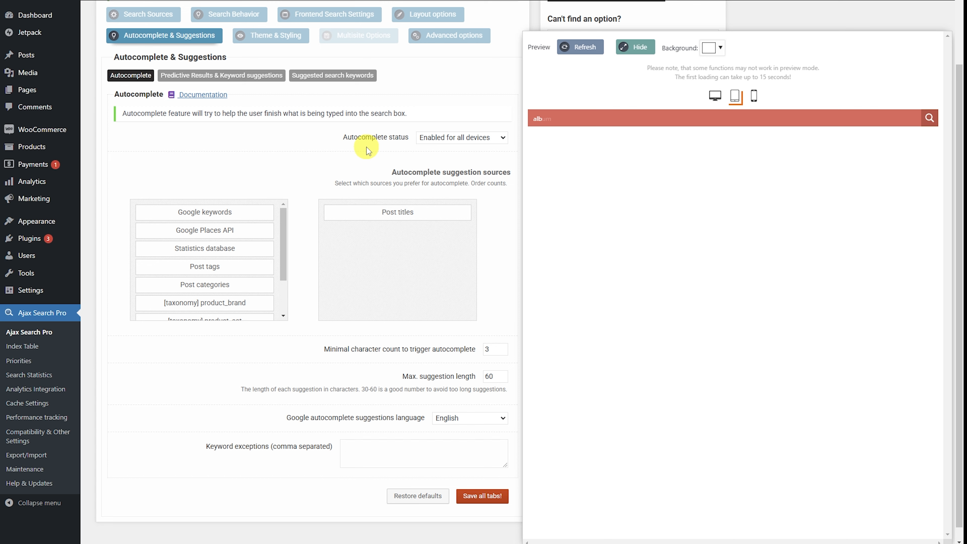
Enable Show the Suggested phrases in the Suggested search keywords settings and refresh the preview
{"action": "left_click", "coordinate": [354, 76]}
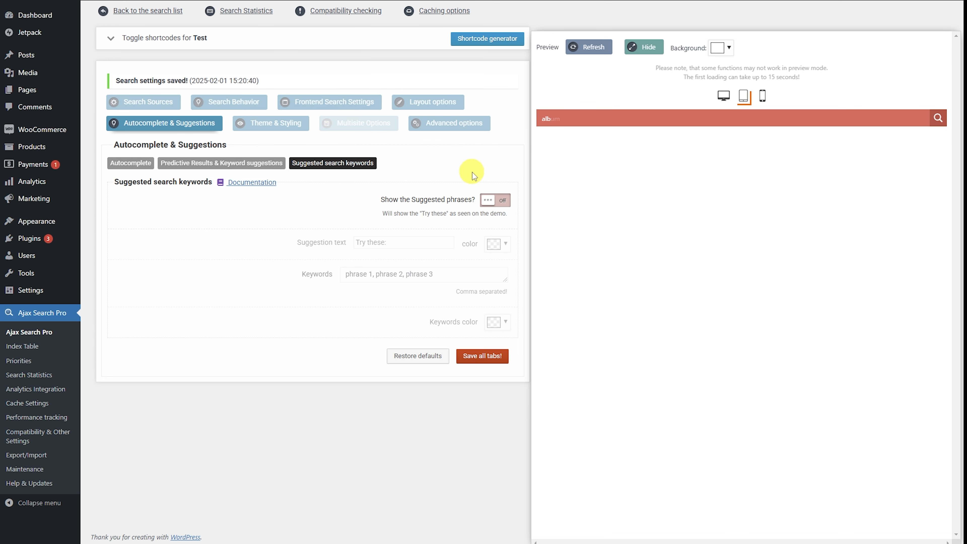
{"action": "left_click", "coordinate": [495, 200]}
{"action": "left_click", "coordinate": [610, 44]}
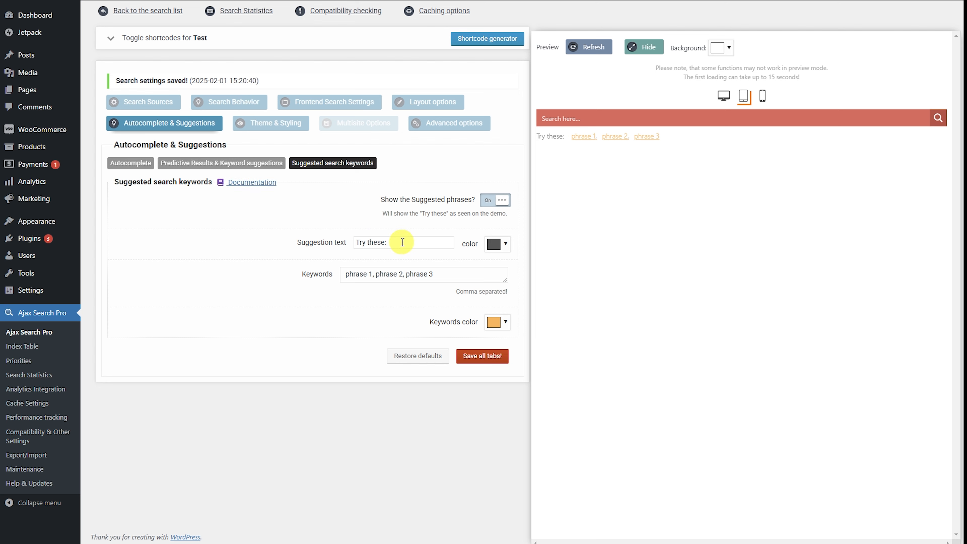
Set the suggested keywords to "albums, music" and try the music suggestion in the refreshed preview
{"action": "left_click", "coordinate": [442, 274]}
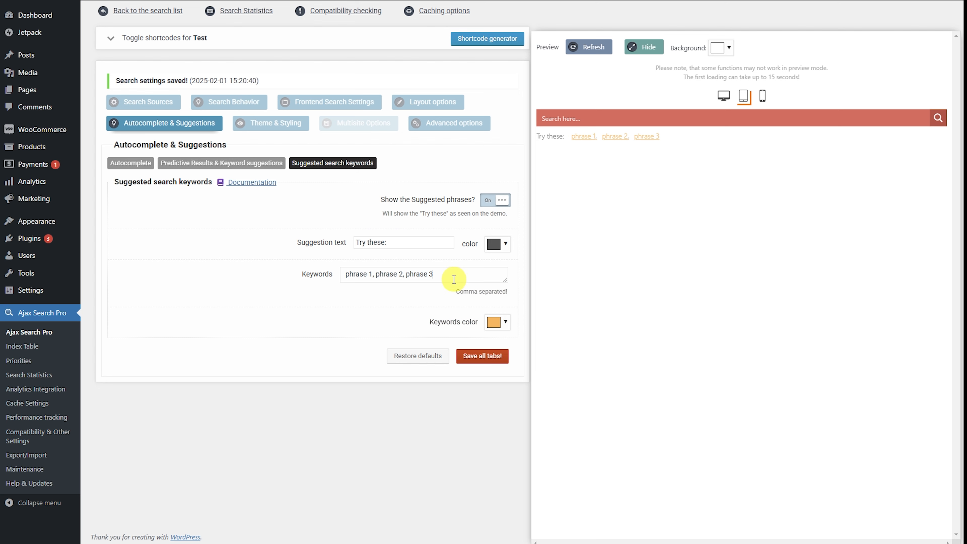
{"action": "left_click_drag", "start_coordinate": [454, 278], "coordinate": [270, 280]}
{"action": "type", "text": "albums, music"}
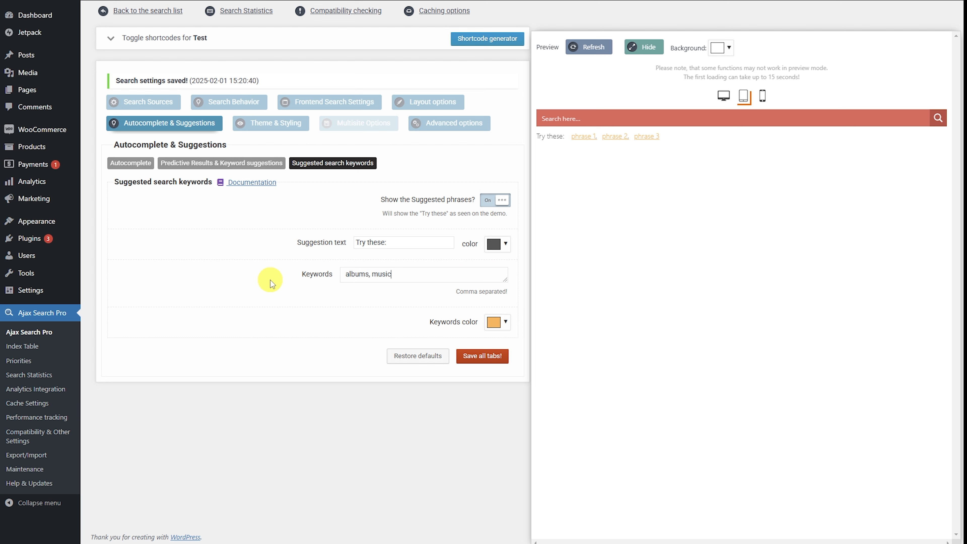
{"action": "left_click", "coordinate": [589, 47]}
{"action": "left_click", "coordinate": [608, 137]}
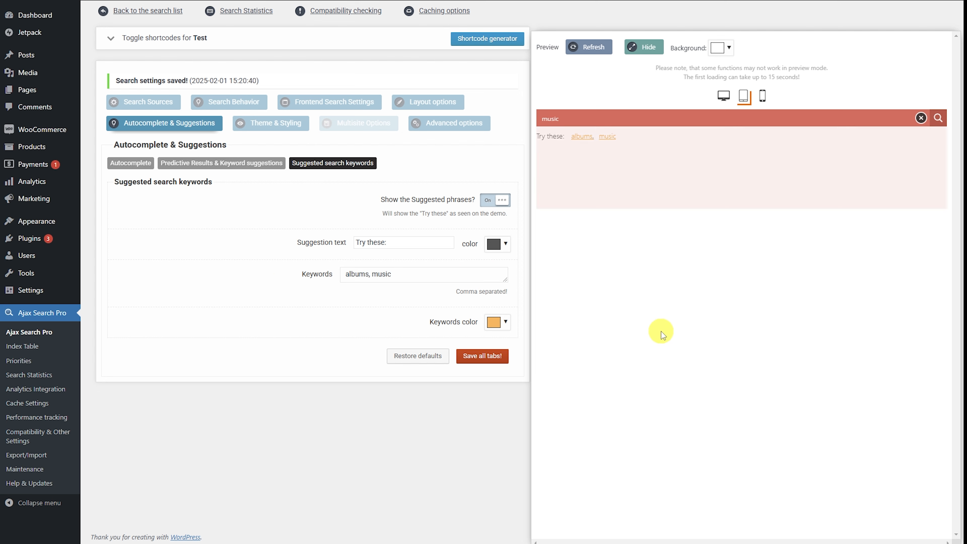
{"action": "left_click", "coordinate": [707, 348]}
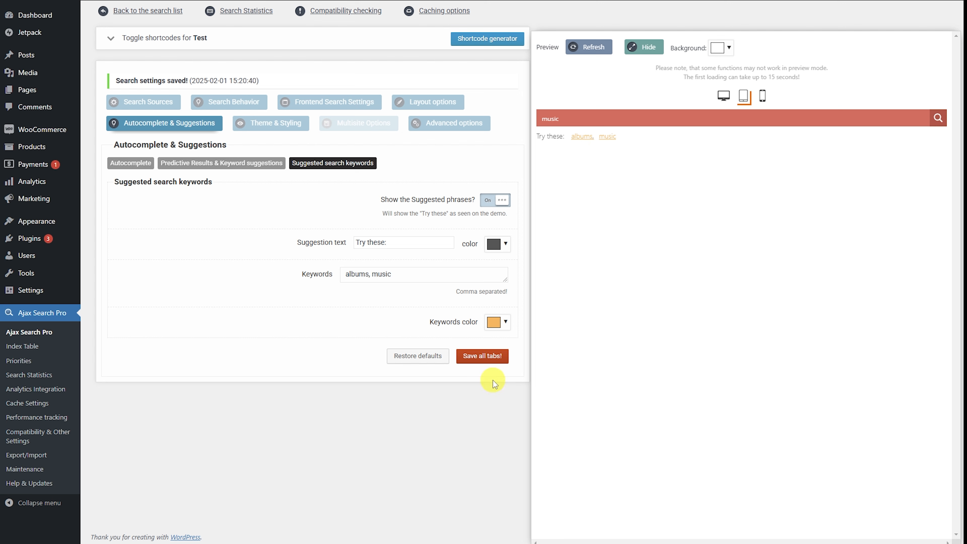